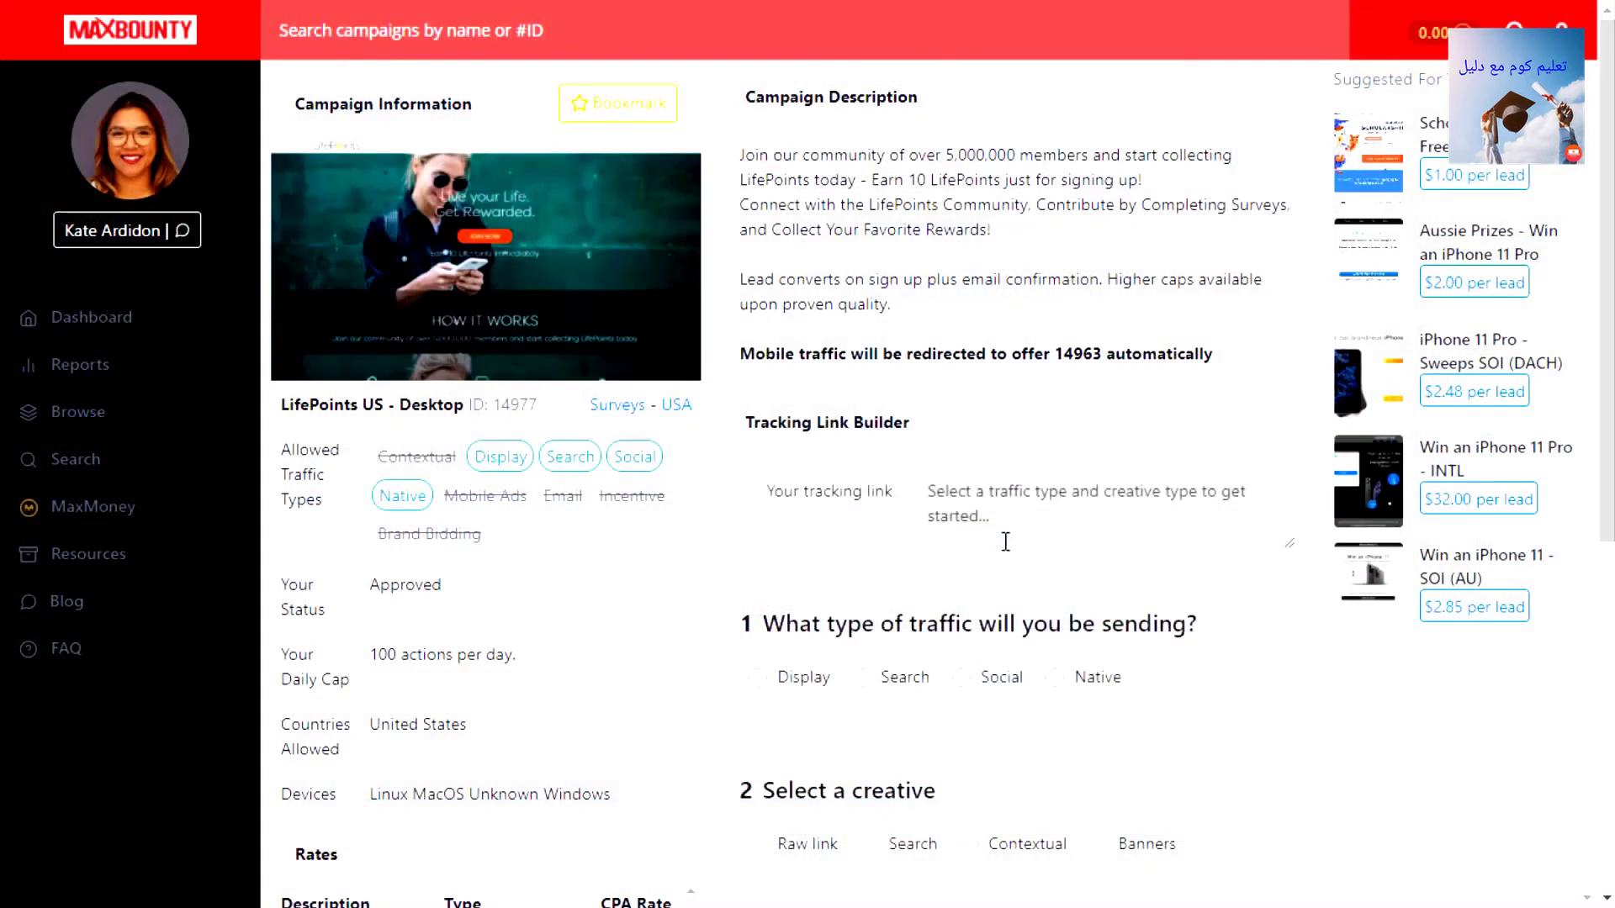
Step: Generate the LifePoints US campaign's tracking link using Social as the traffic type and Raw link as the creative
scroll(1001, 541, "down", 2)
left_click_drag(761, 504, 799, 514)
left_click(796, 515)
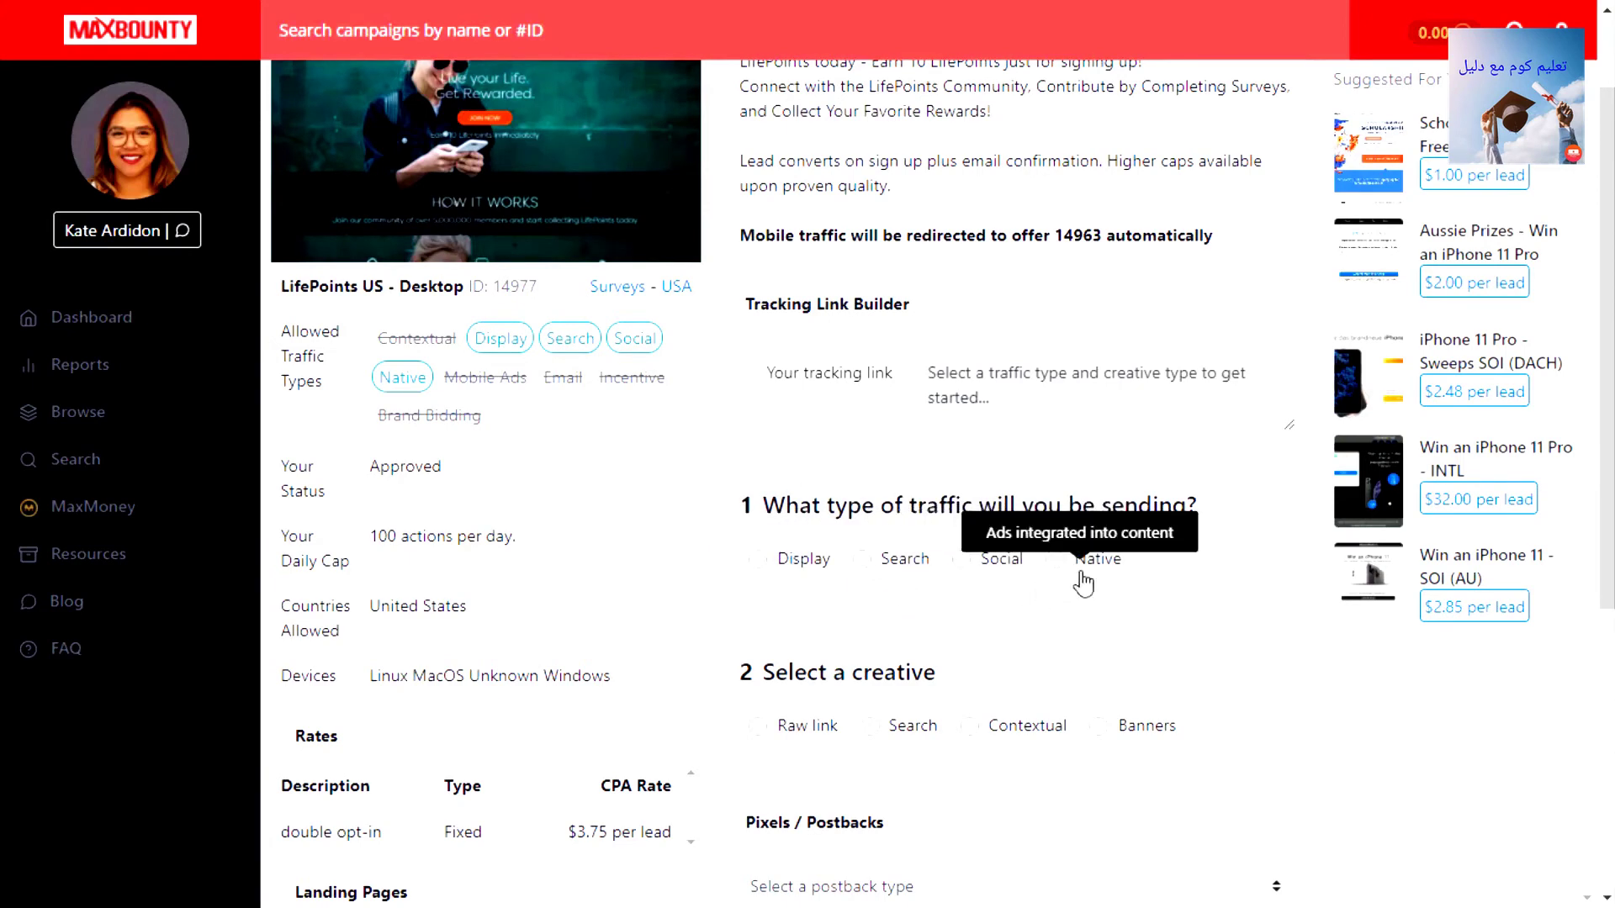
left_click(984, 565)
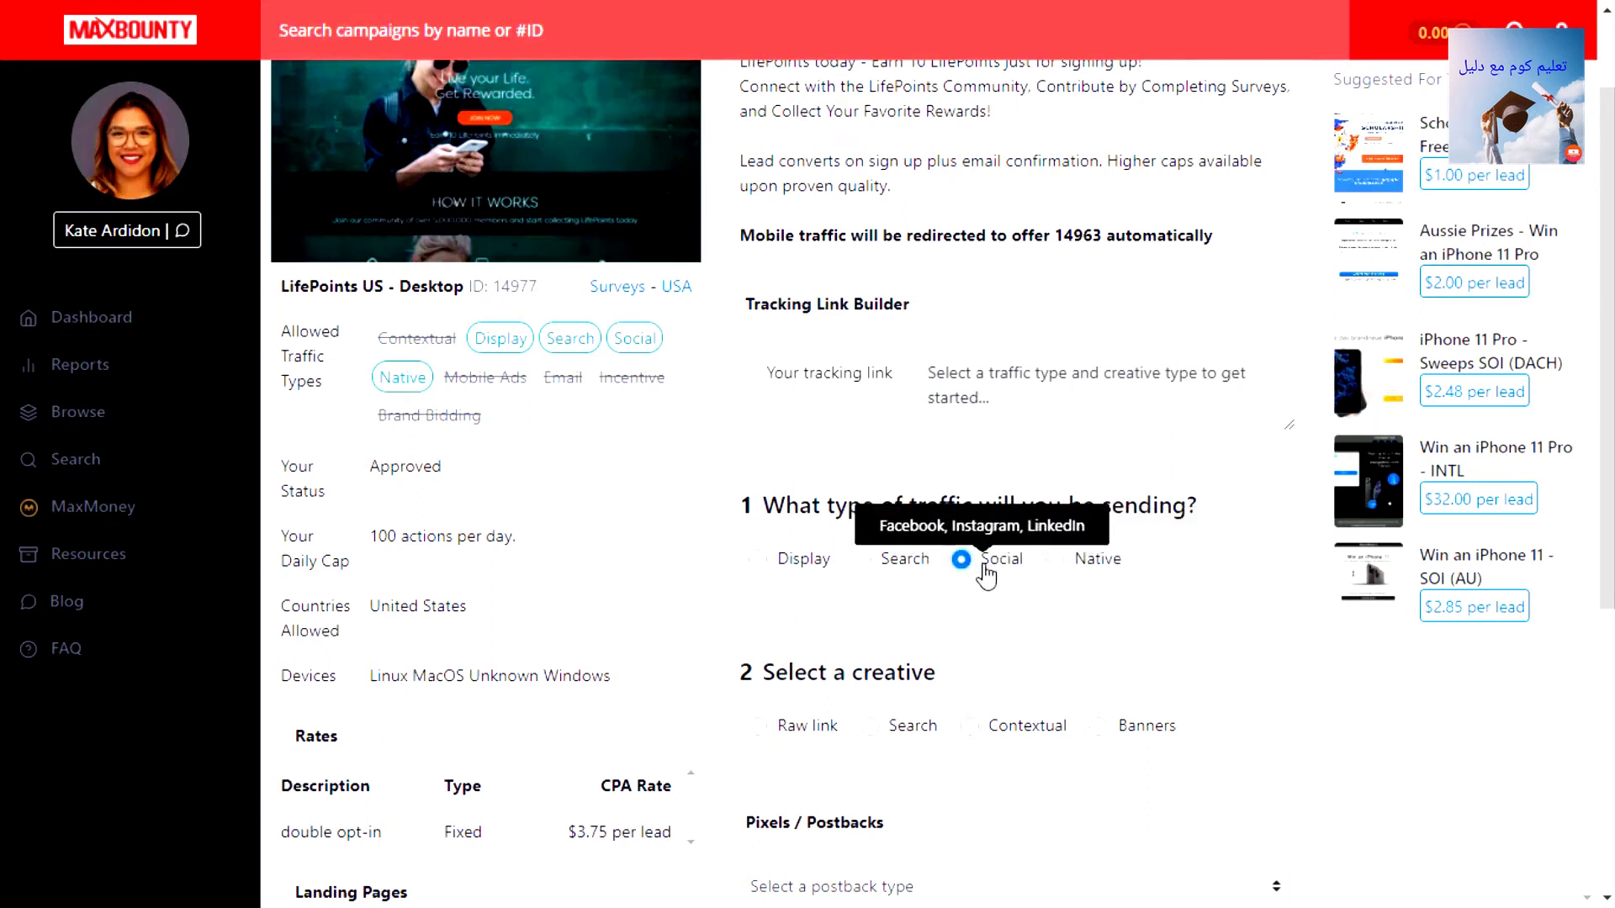
scroll(986, 576, "down", 2)
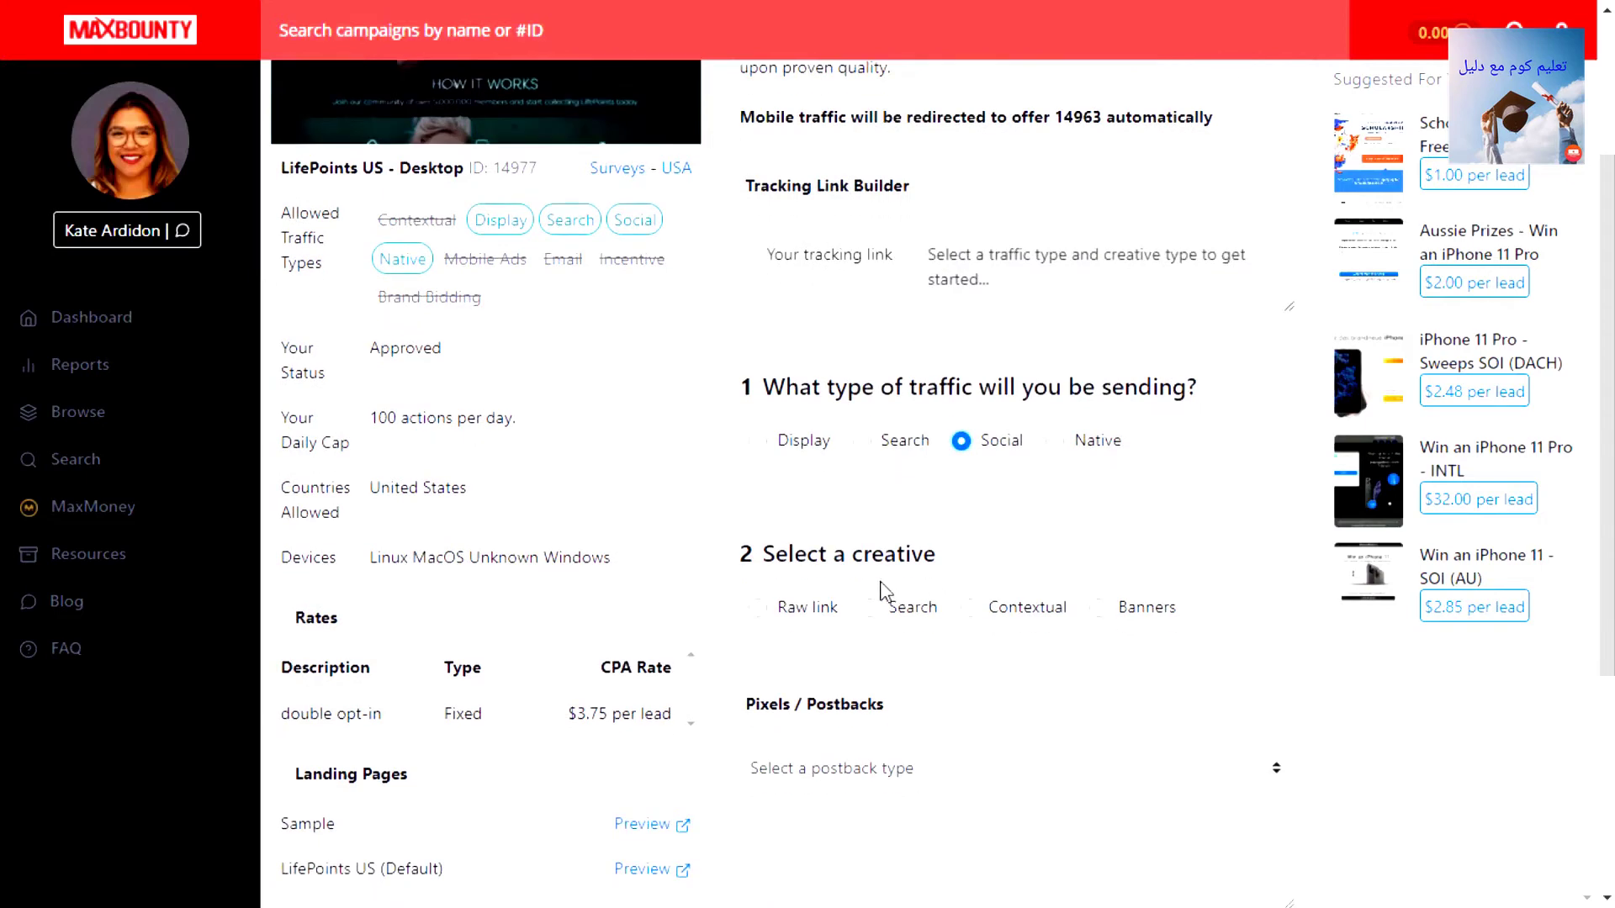
scroll(860, 548, "down", 2)
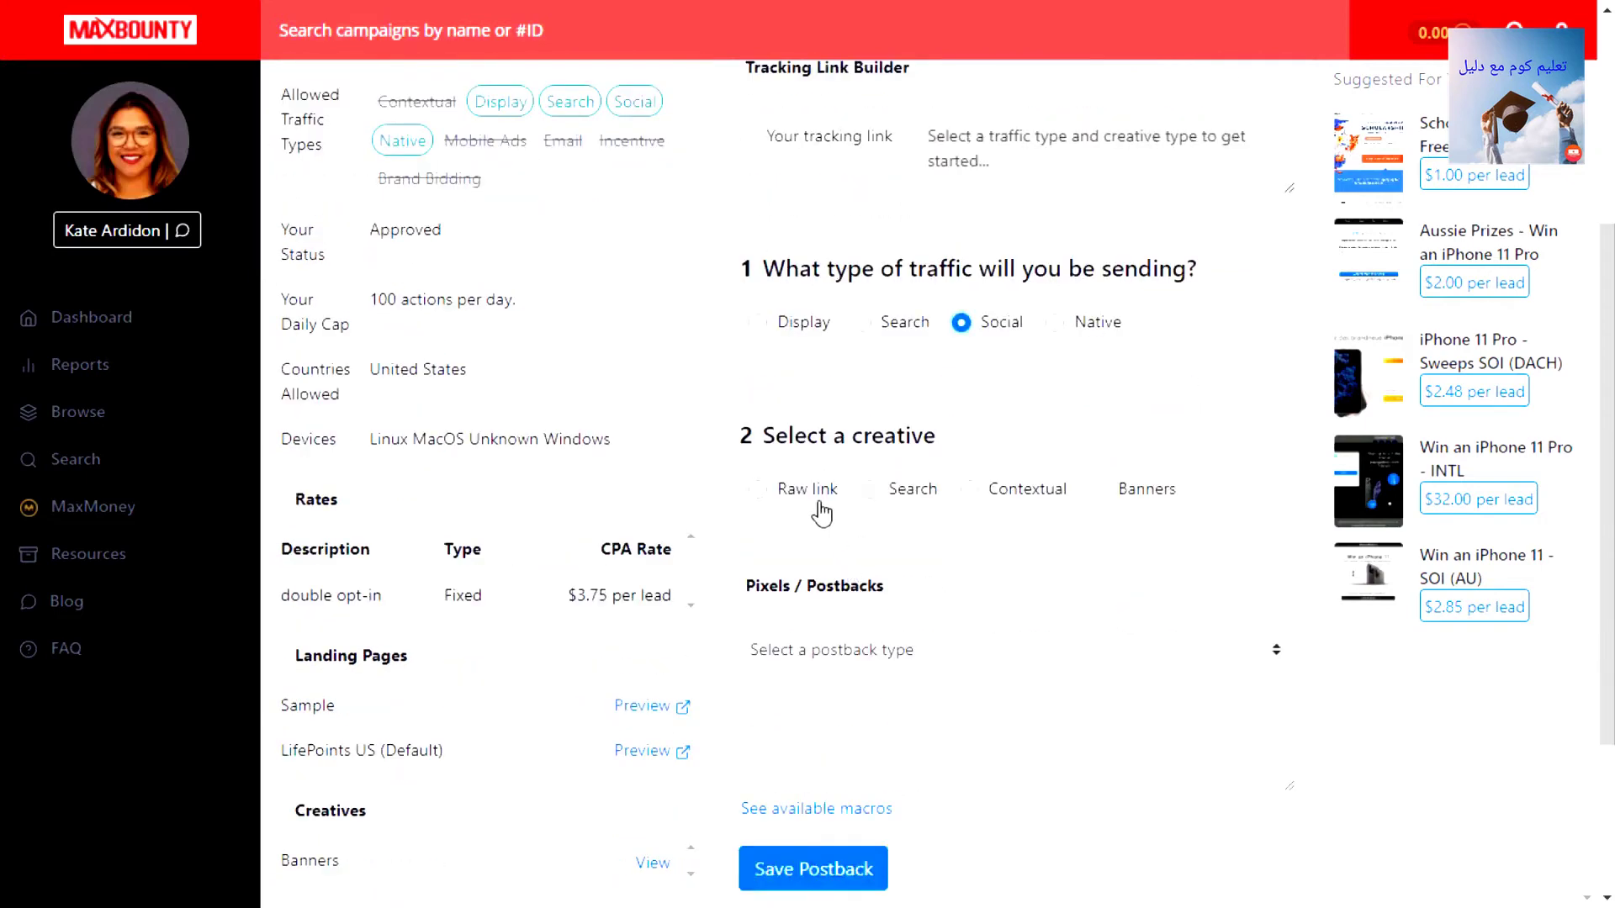
left_click(761, 490)
scroll(841, 559, "down", 2)
scroll(884, 573, "down", 4)
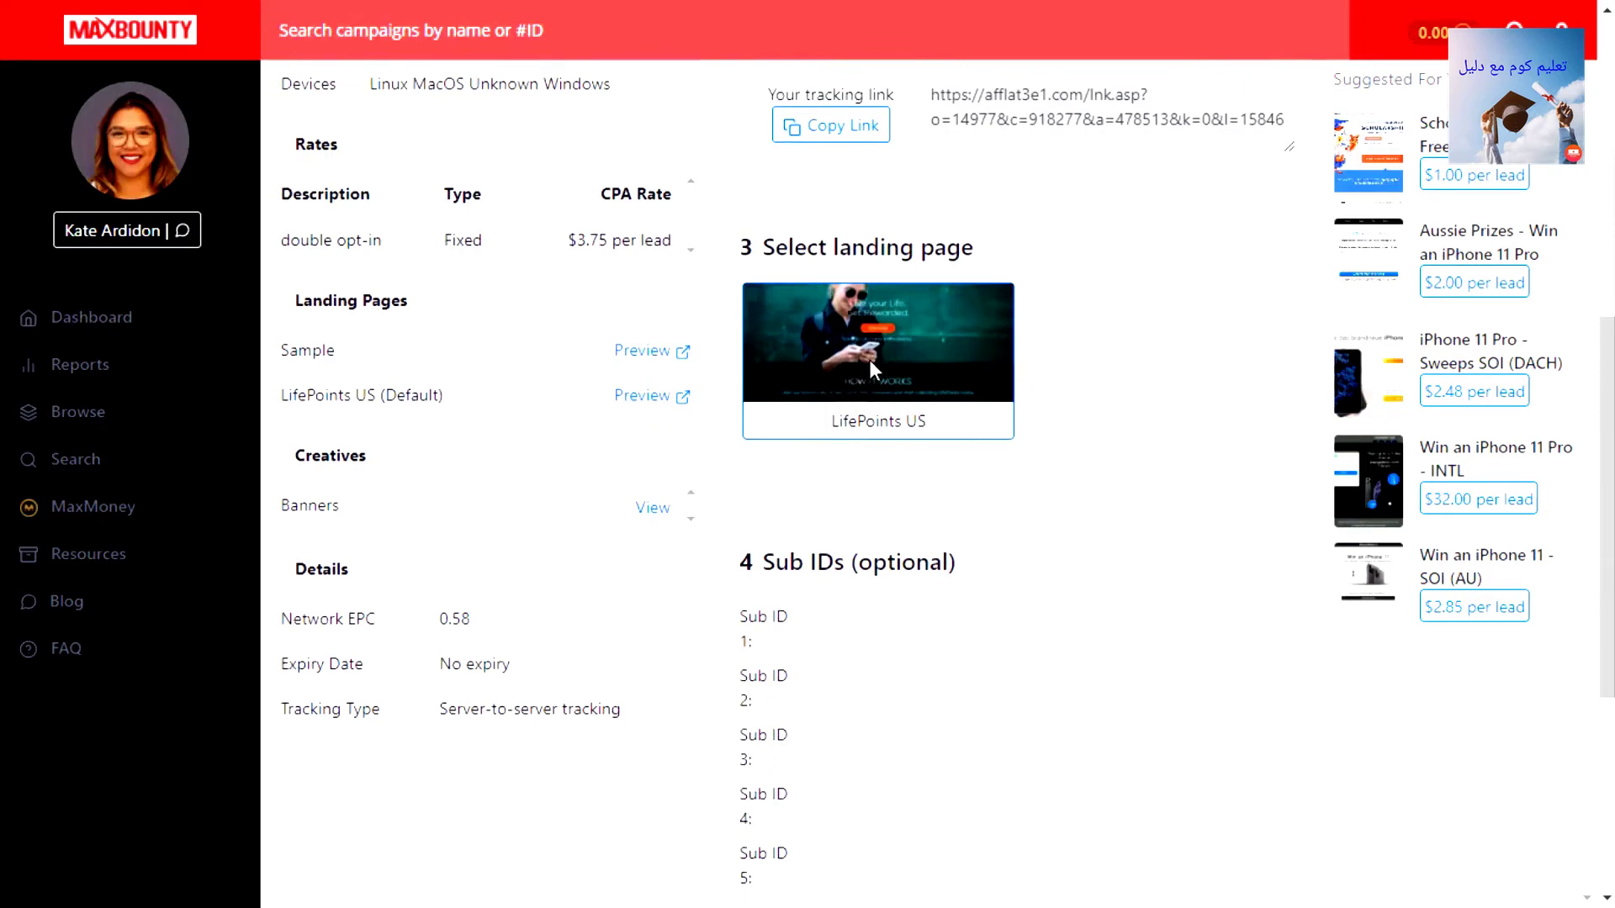
Step: Copy the generated tracking link from the Tracking Link Builder
scroll(899, 370, "up", 4)
left_click(831, 127)
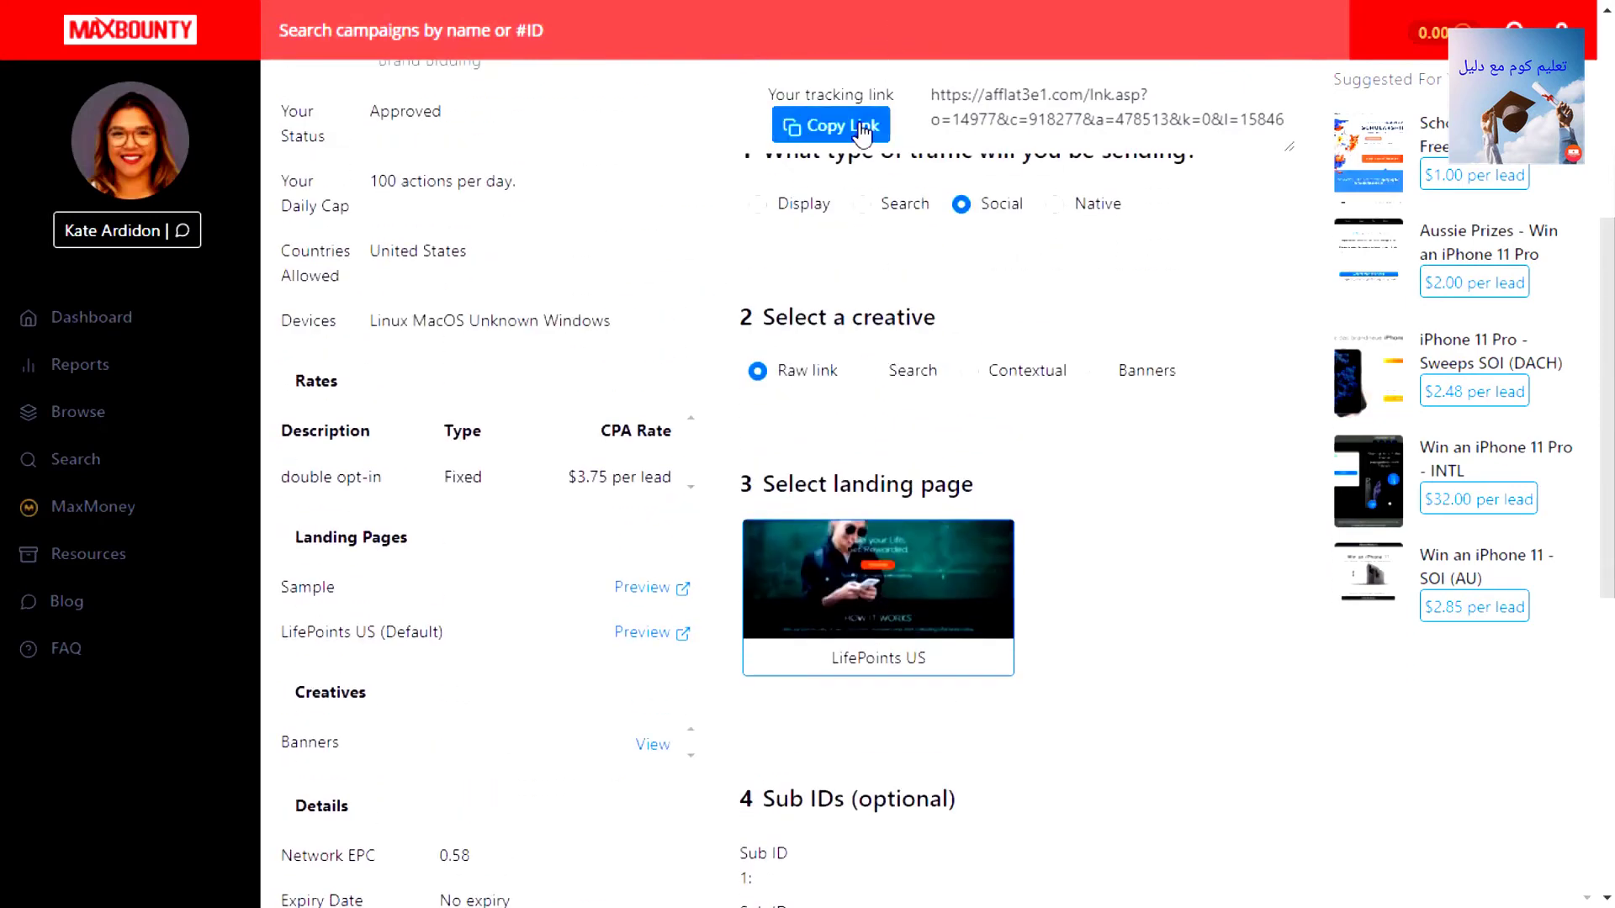
scroll(953, 303, "up", 3)
scroll(953, 303, "up", 2)
left_click(1074, 370)
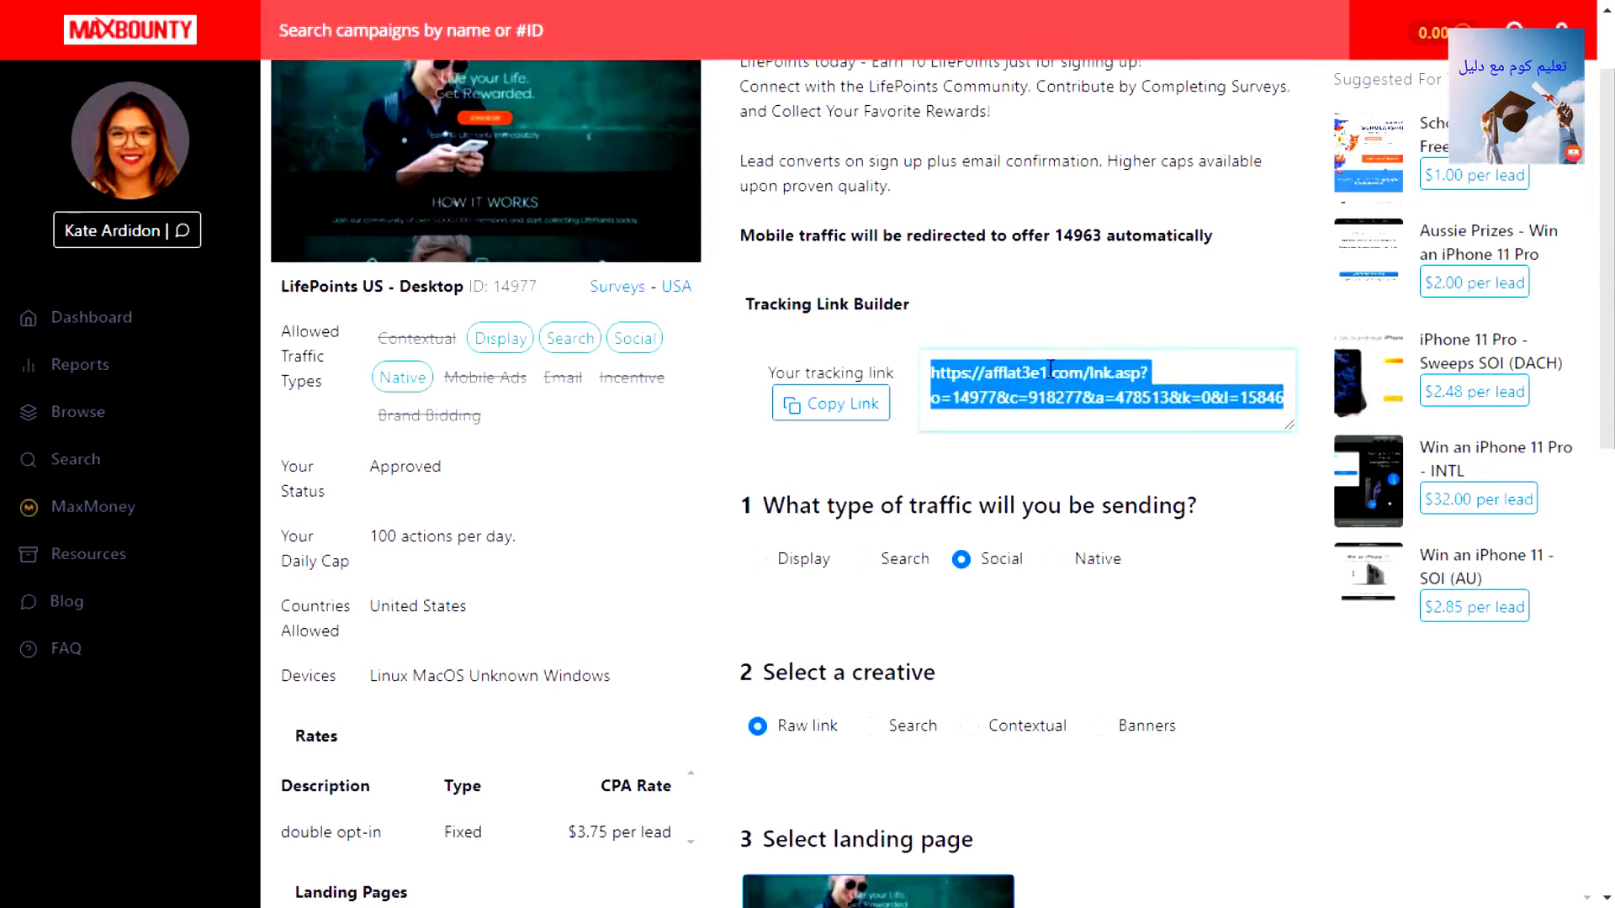
left_click(814, 409)
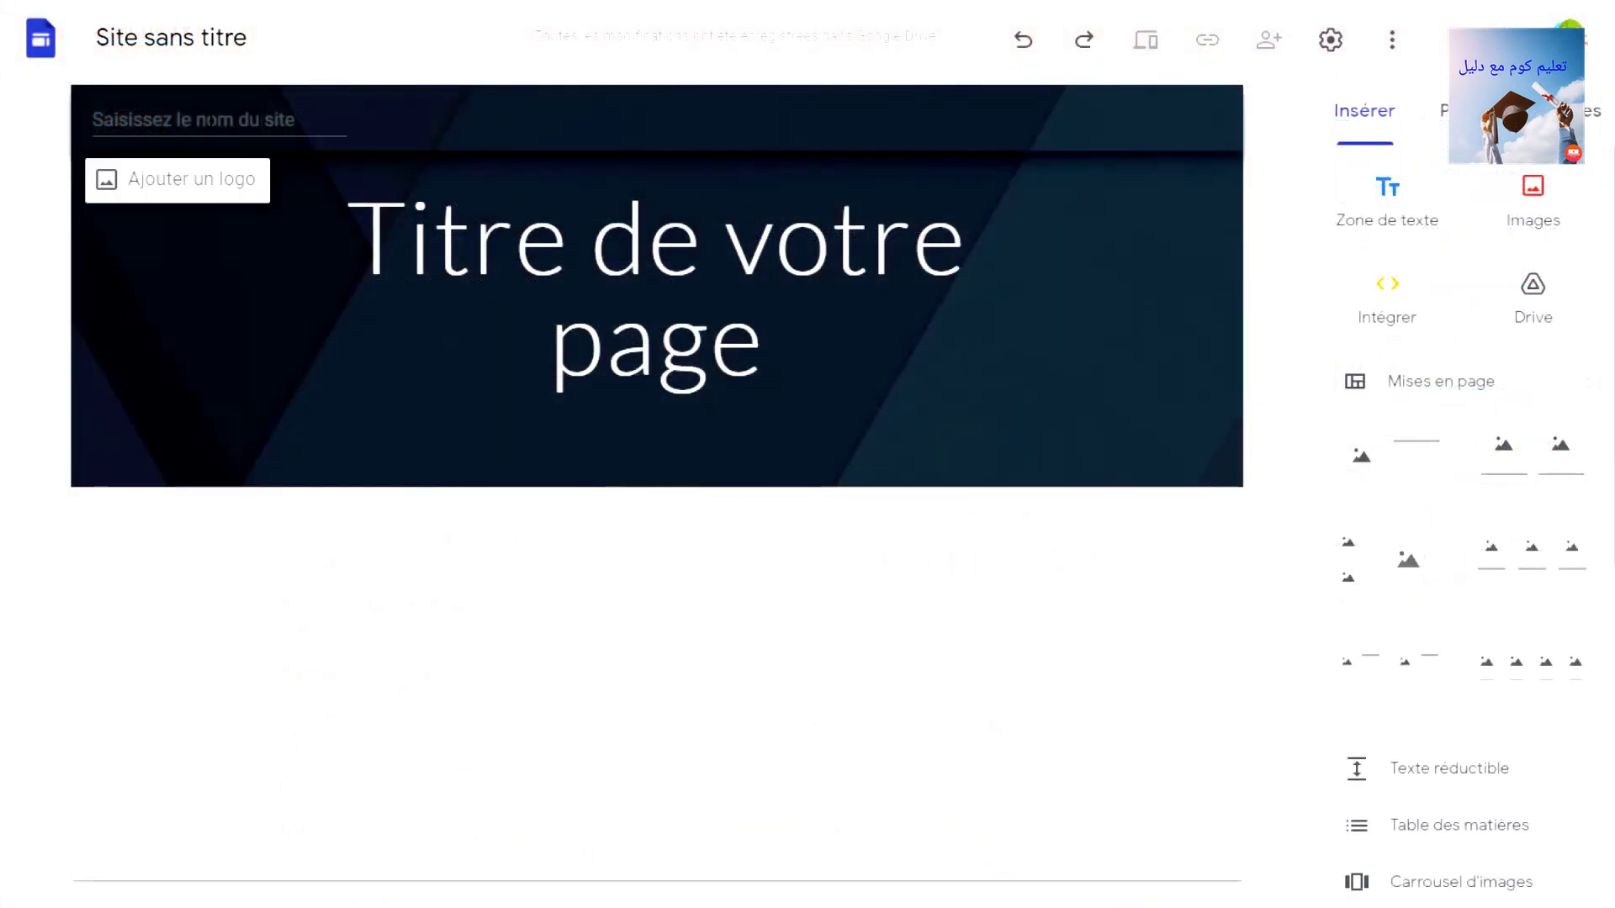
Step: In Google Sites, name the site LifePoints and set the page title to "Collect Your Favorite Rewards!" copied from the MaxBounty campaign description
key("ctrl+v")
left_click(411, 620)
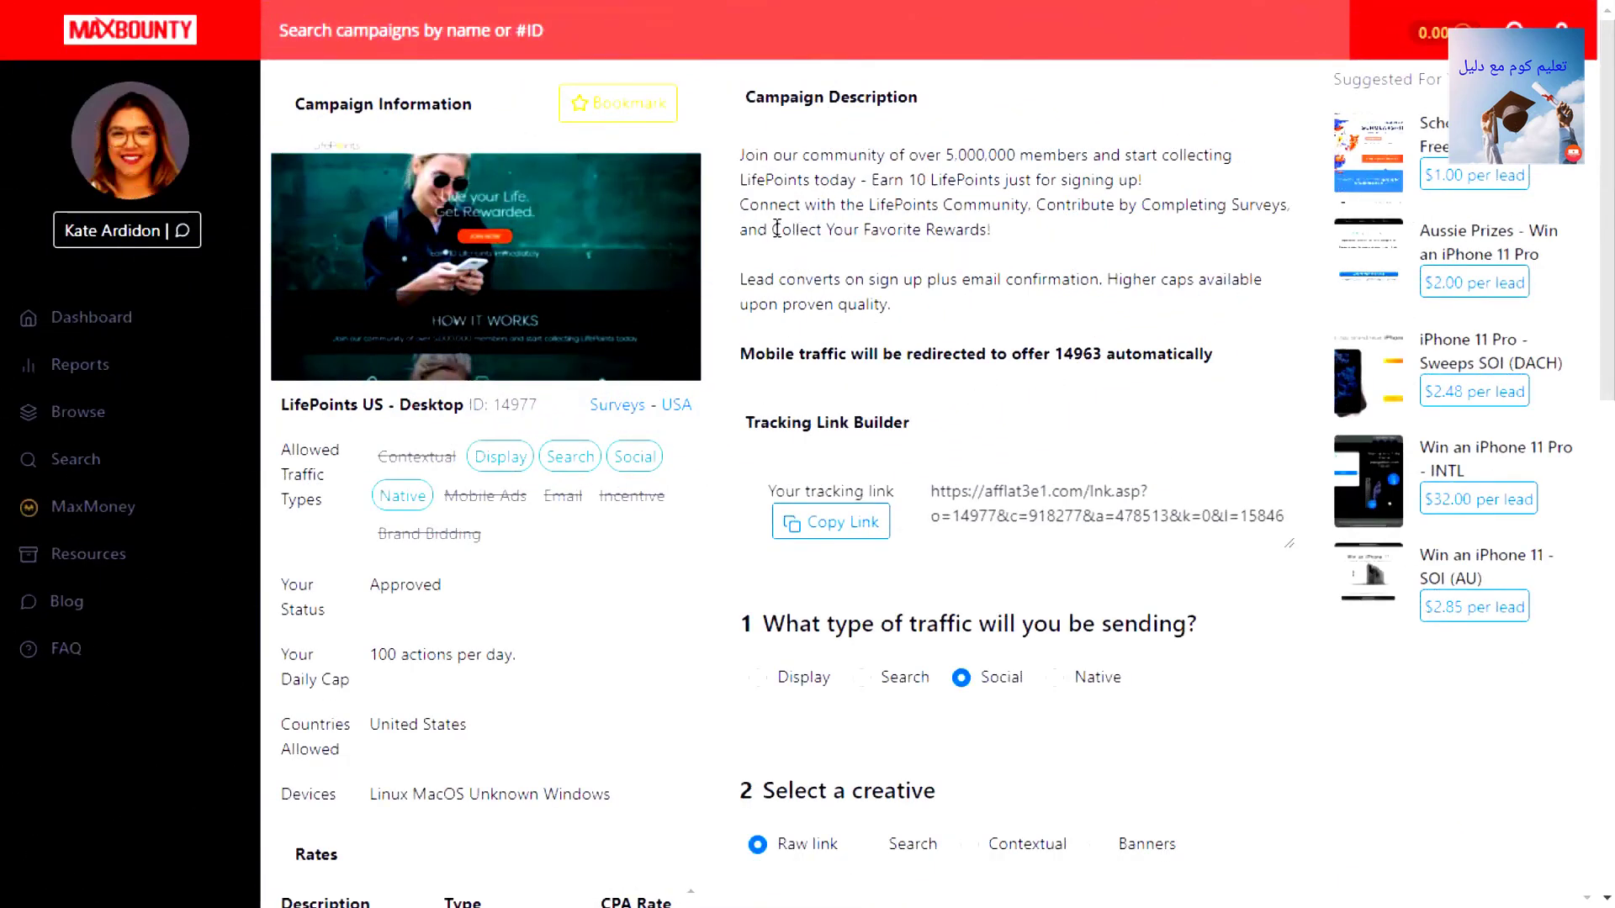
left_click_drag(772, 228, 991, 229)
key("ctrl+c")
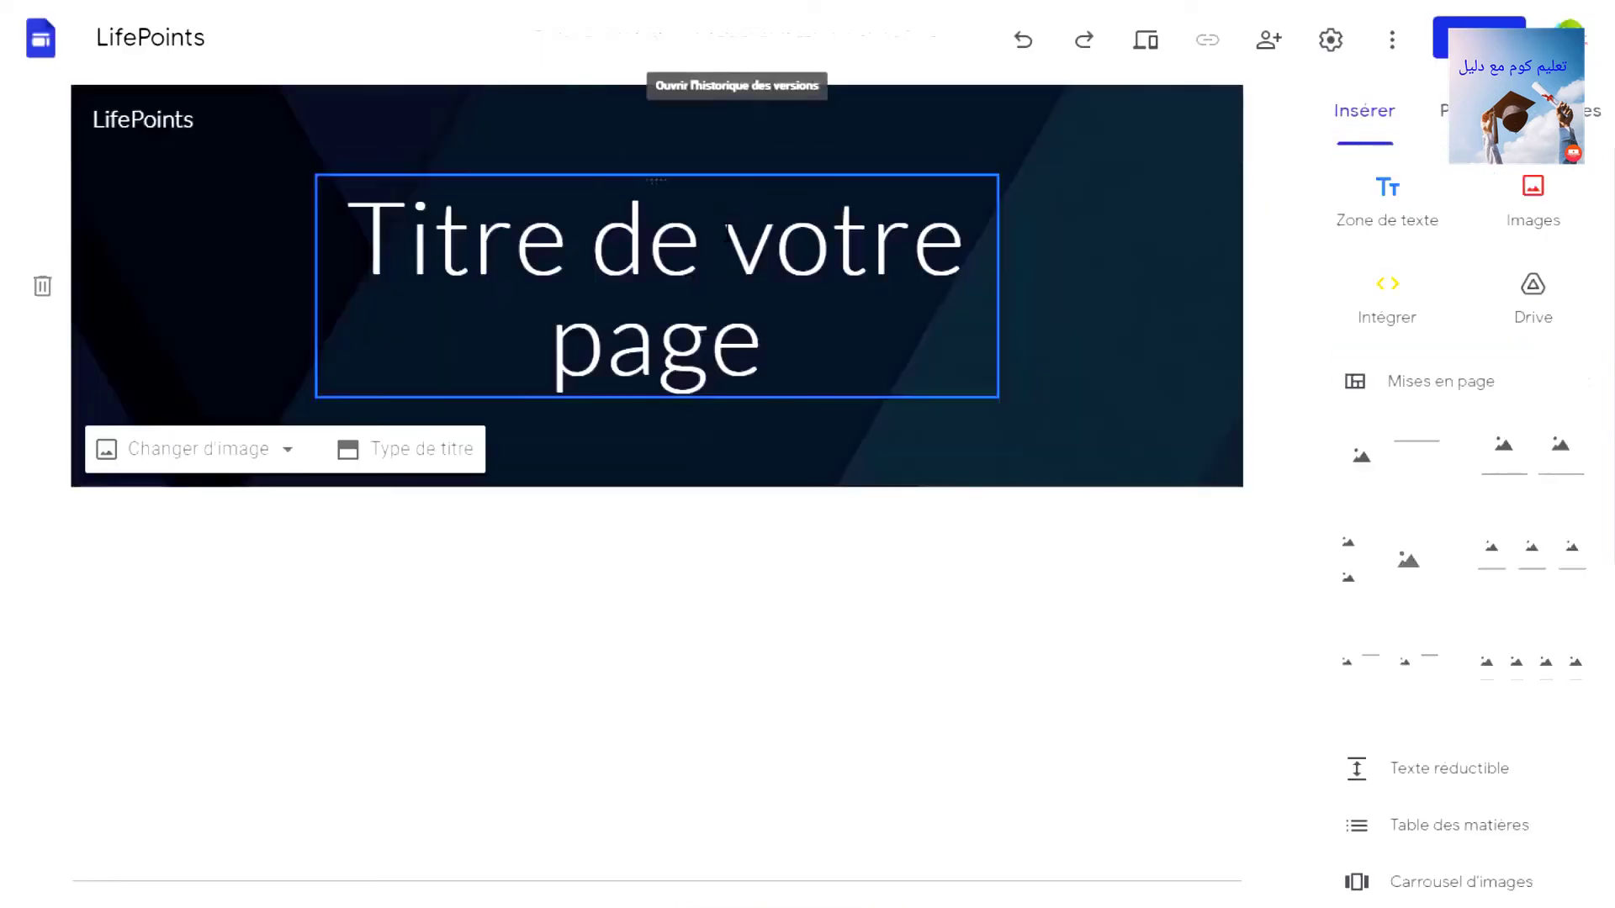
key("ctrl+v")
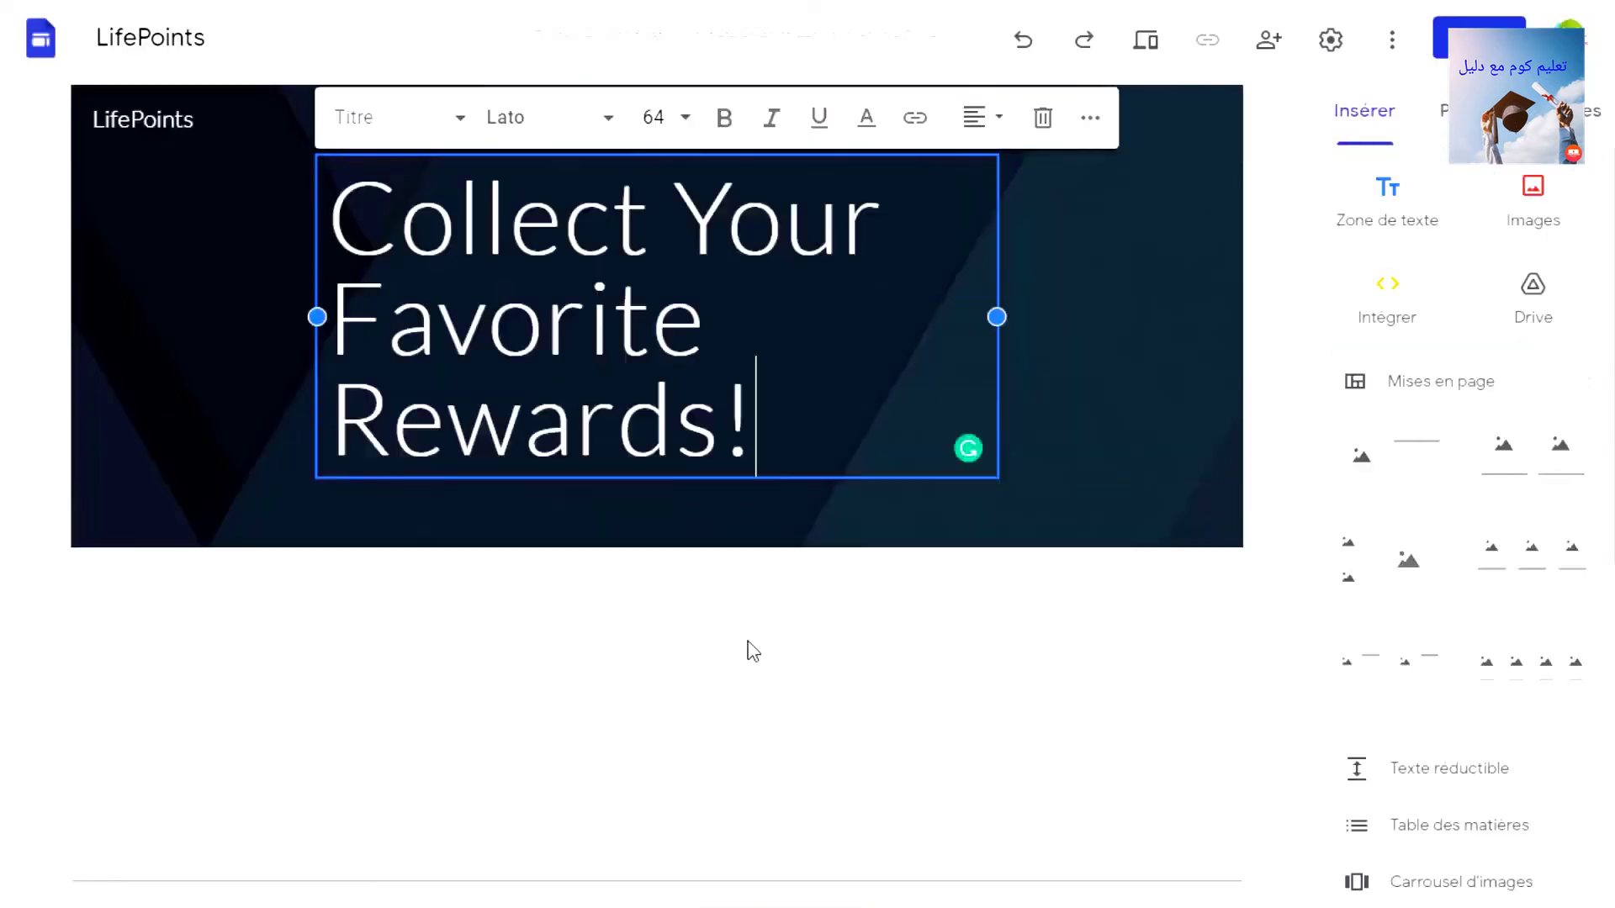
left_click(699, 620)
Step: Try the Aristote theme on the site and apply the Impression theme instead
left_click(1587, 118)
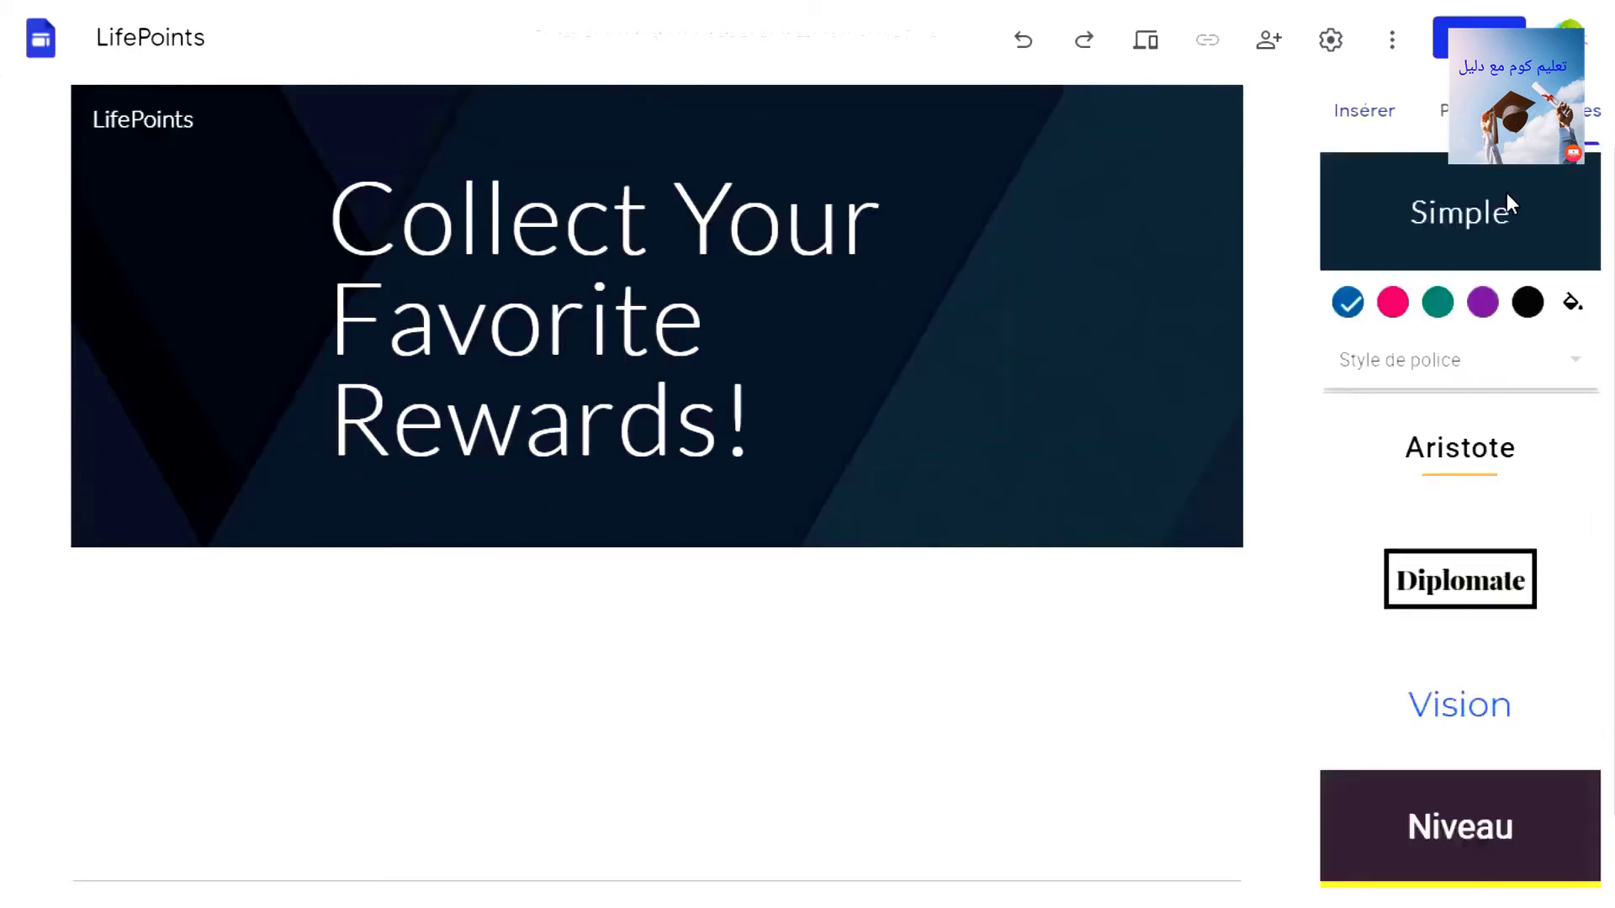
left_click(1477, 491)
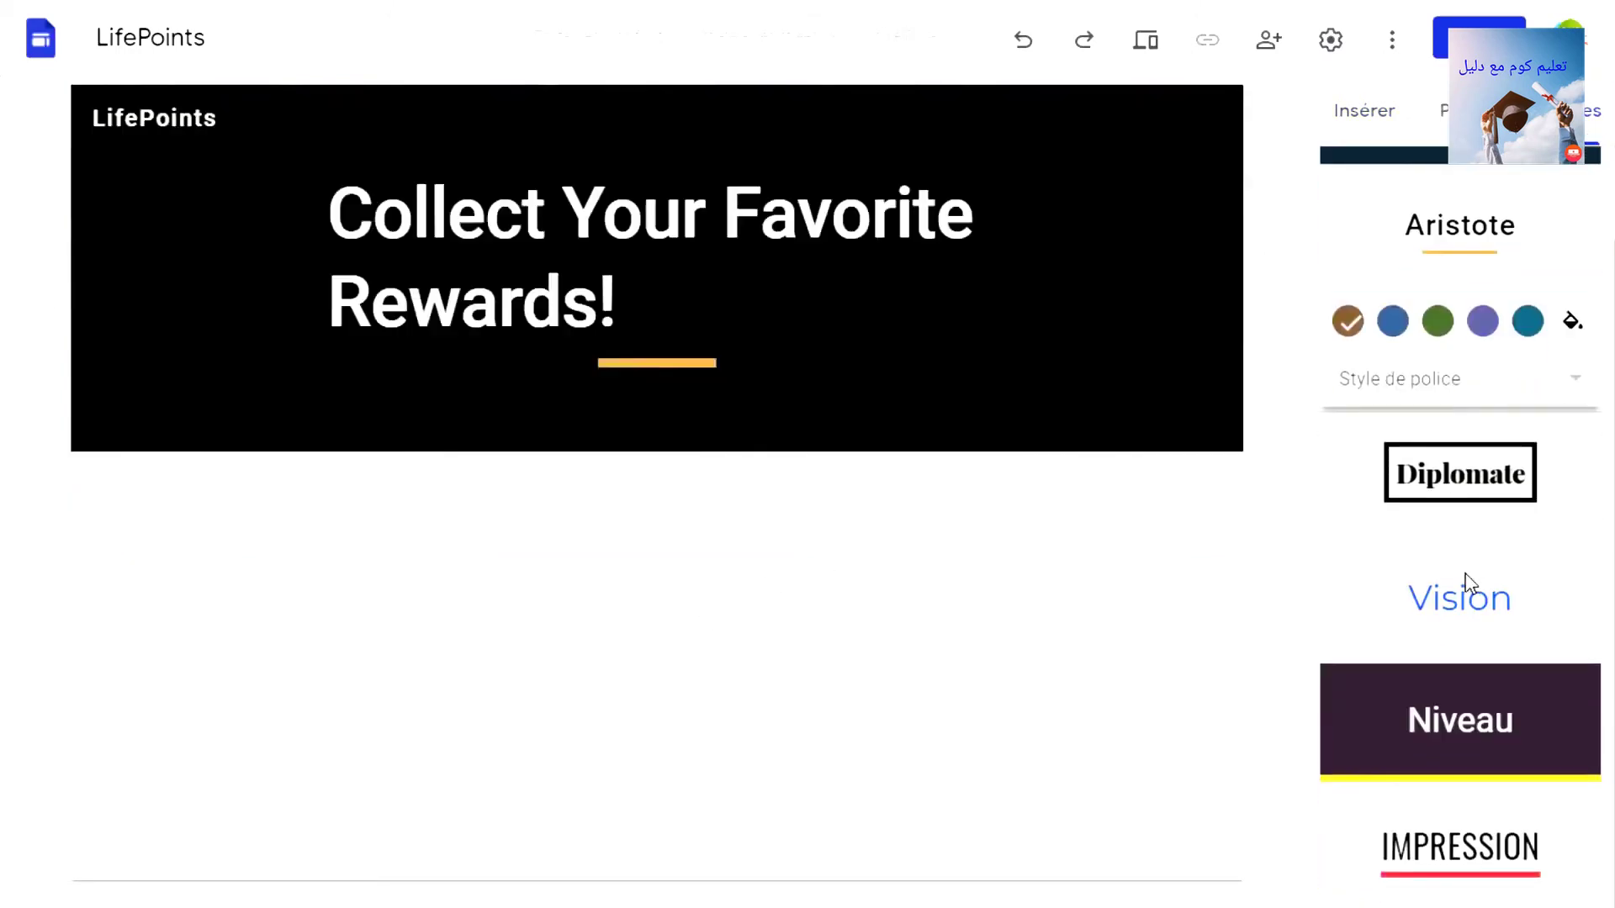
left_click(1455, 833)
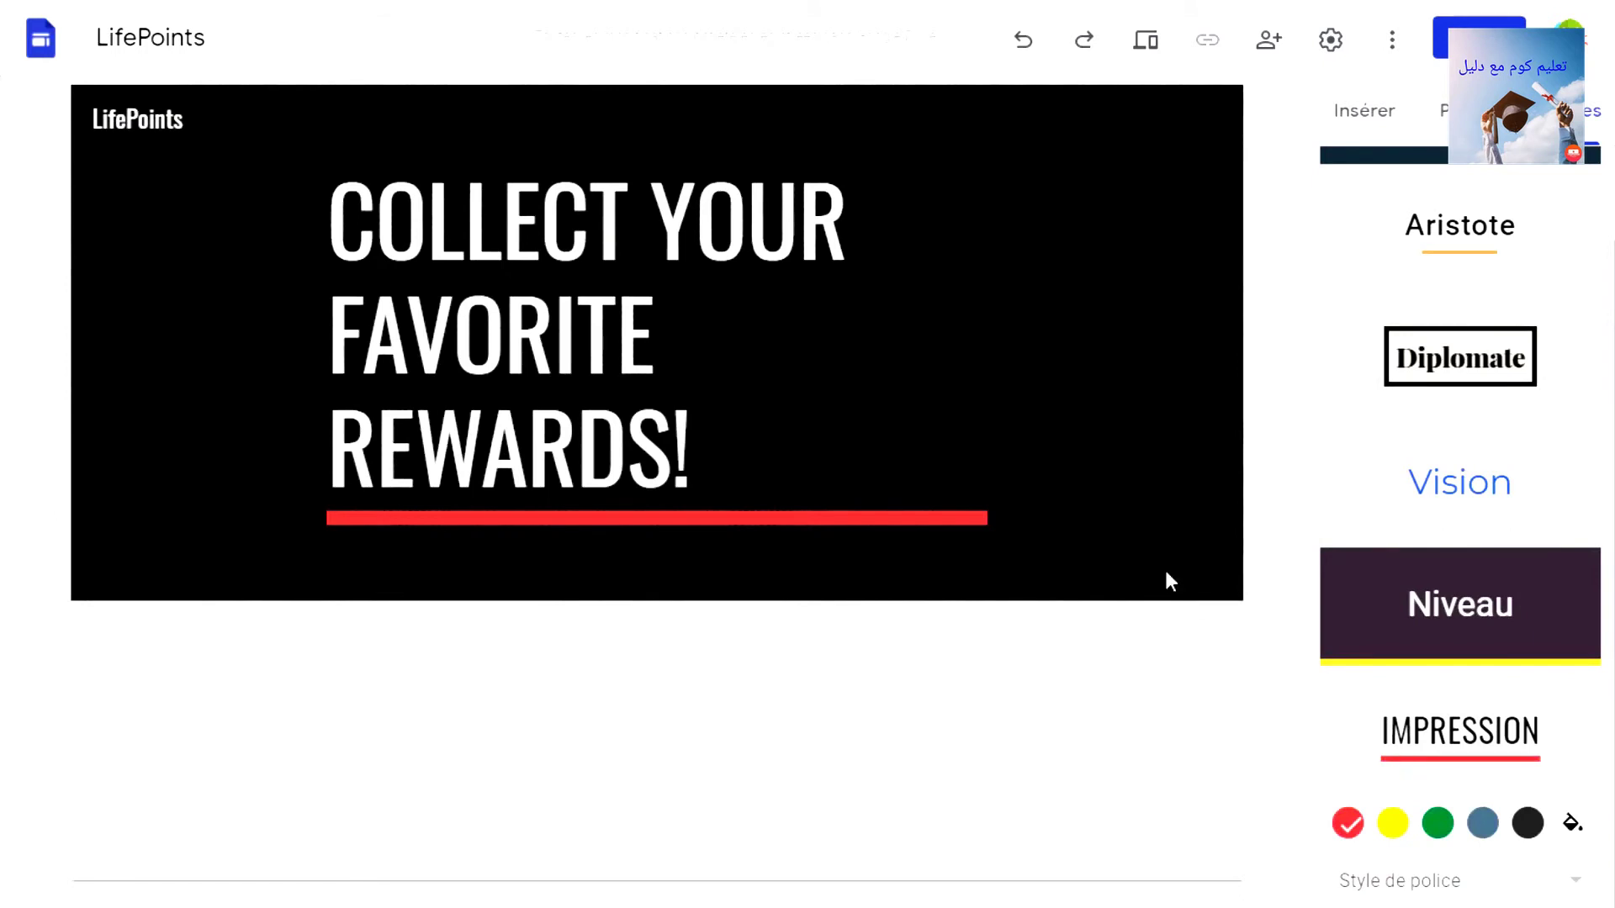
Step: Insert the layout with one image beside a text block below the page header
left_click(1364, 113)
scroll(1362, 252, "down", 2)
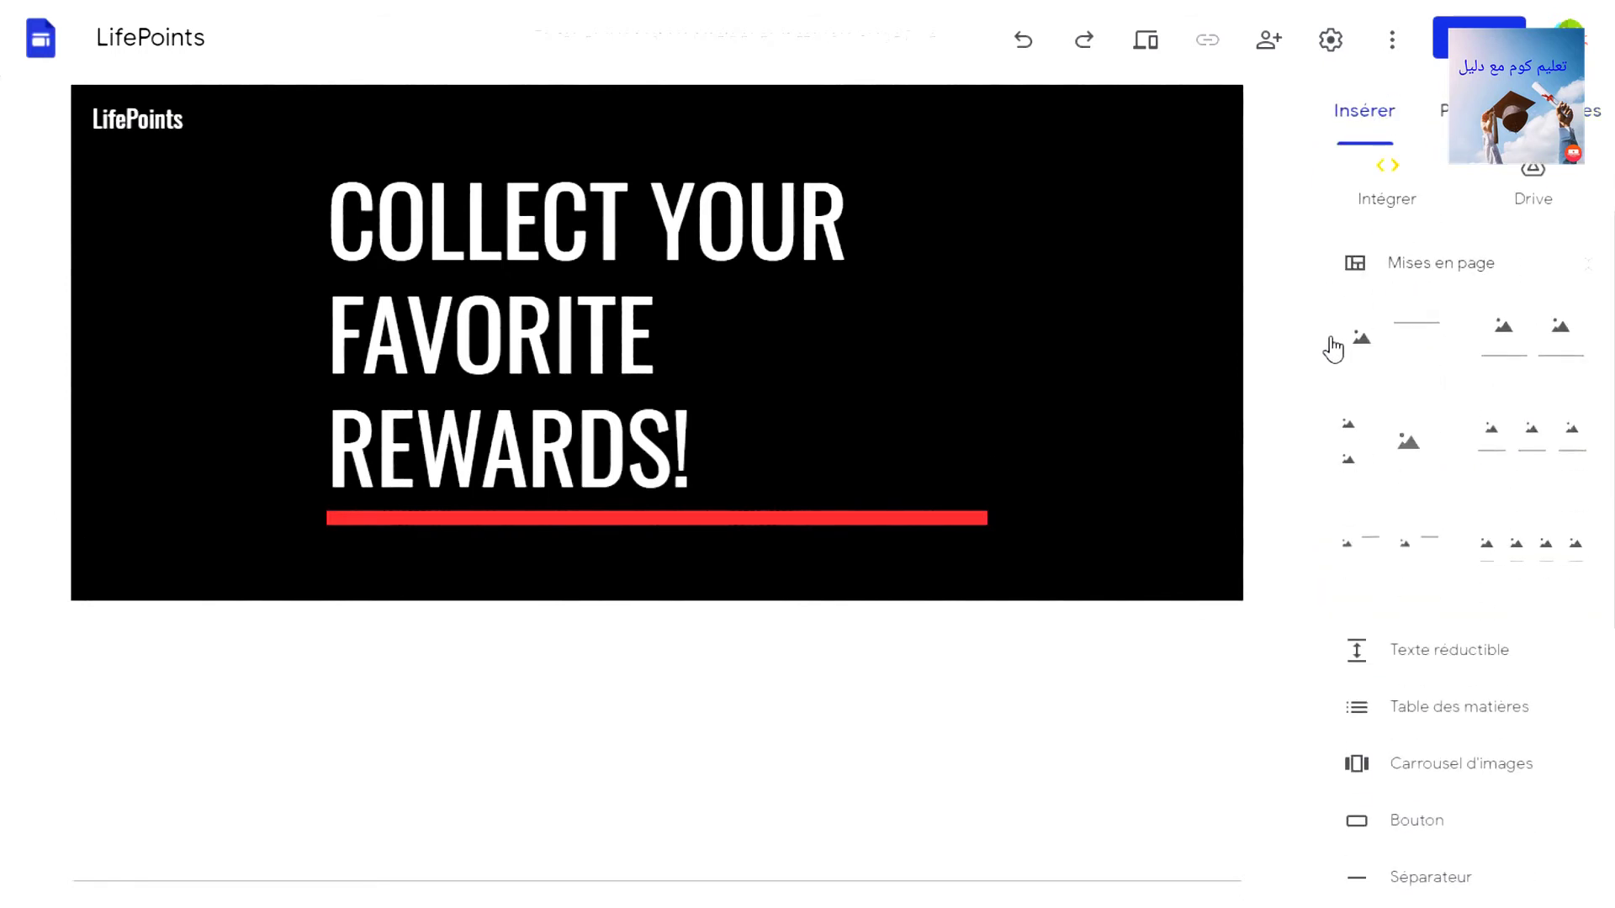
left_click_drag(1404, 359, 1051, 589)
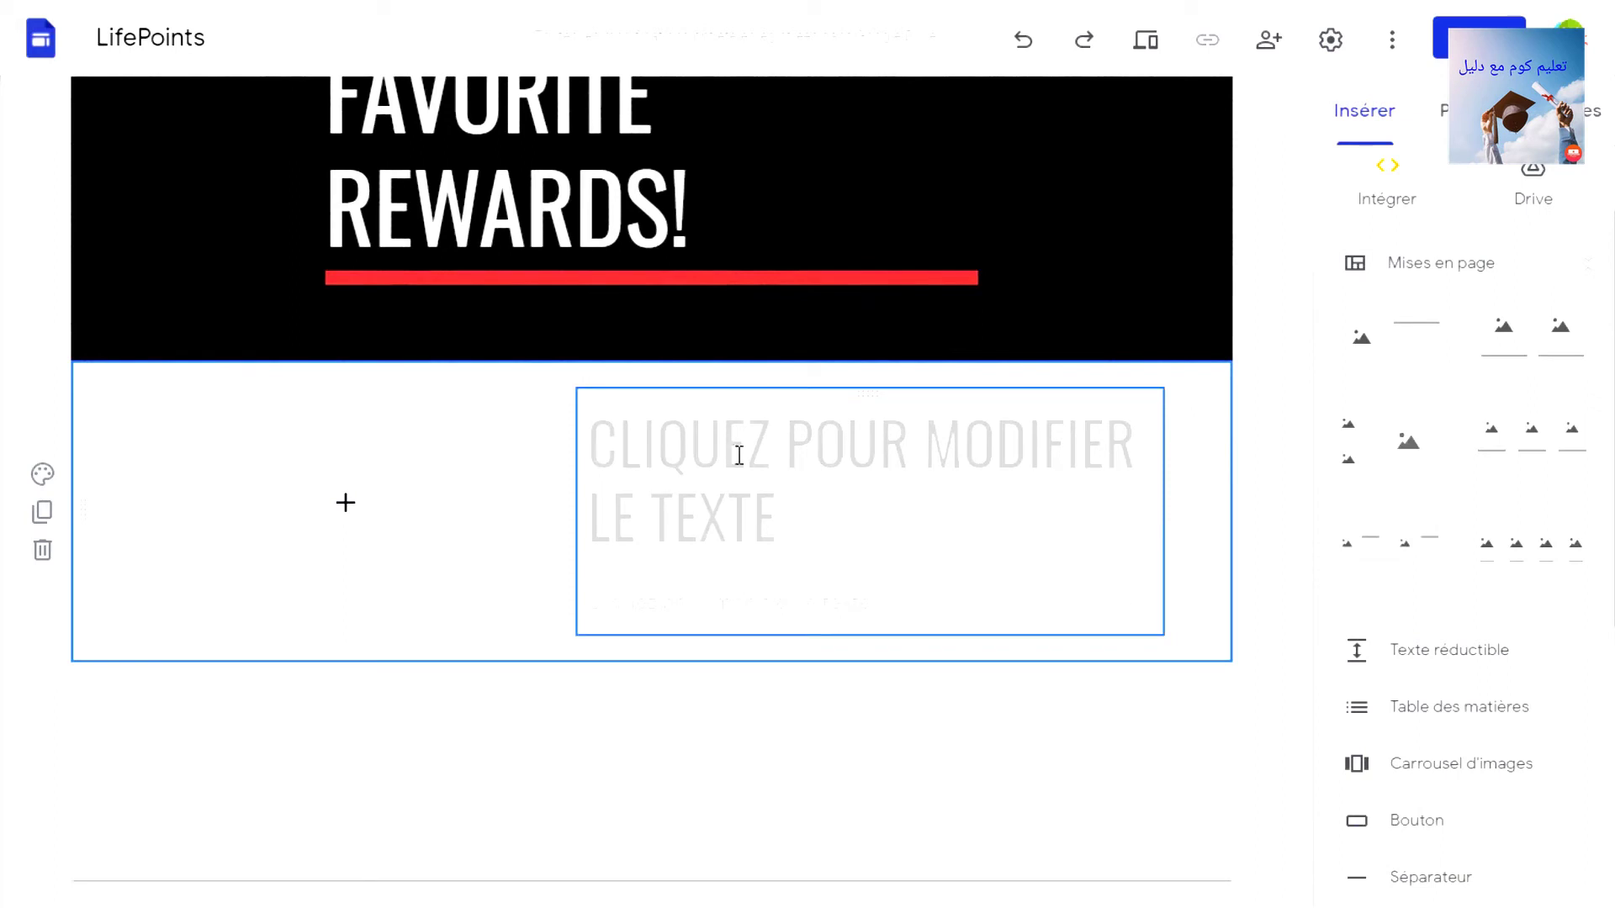
Step: Add a button named REGISTER that links to the copied tracking link
scroll(1391, 462, "down", 4)
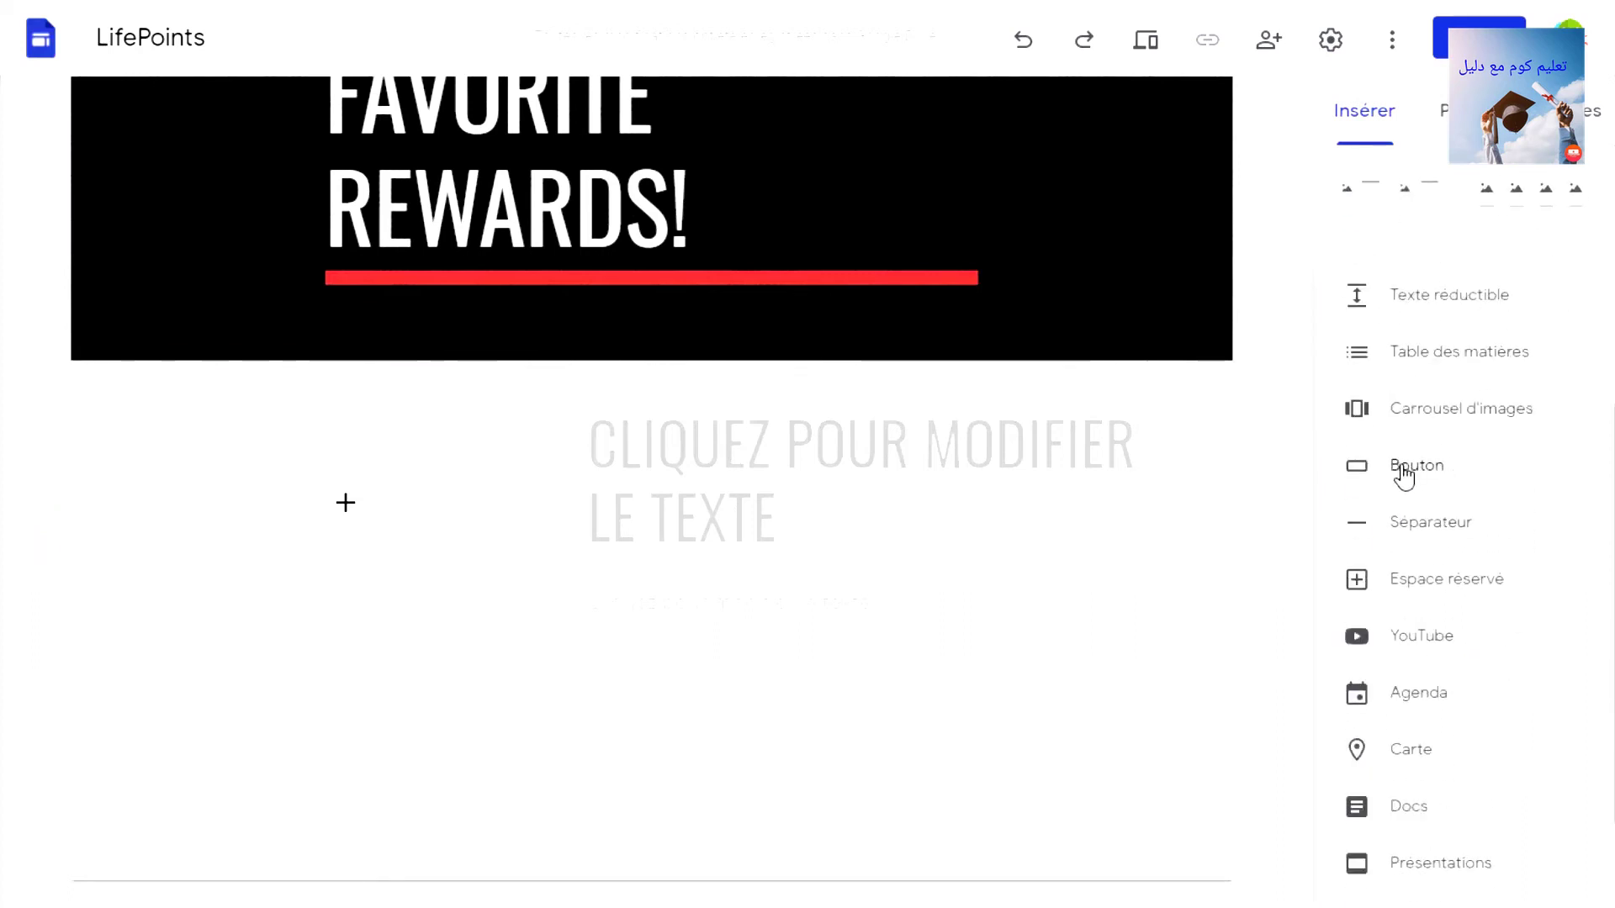
left_click(1391, 483)
key("ctrl+v")
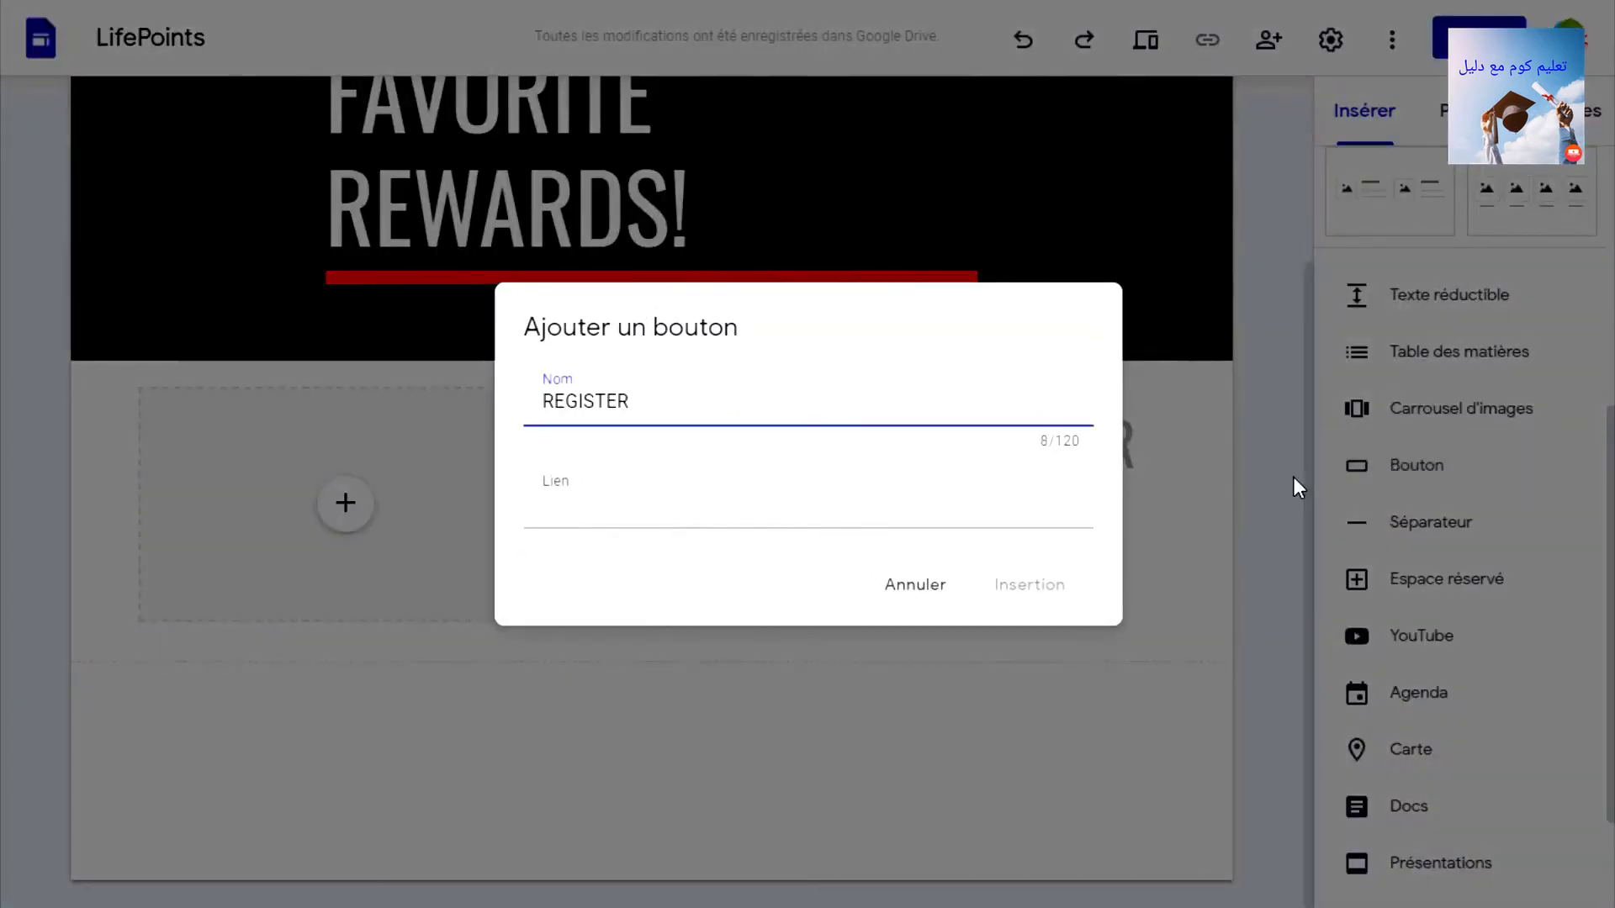
left_click(842, 519)
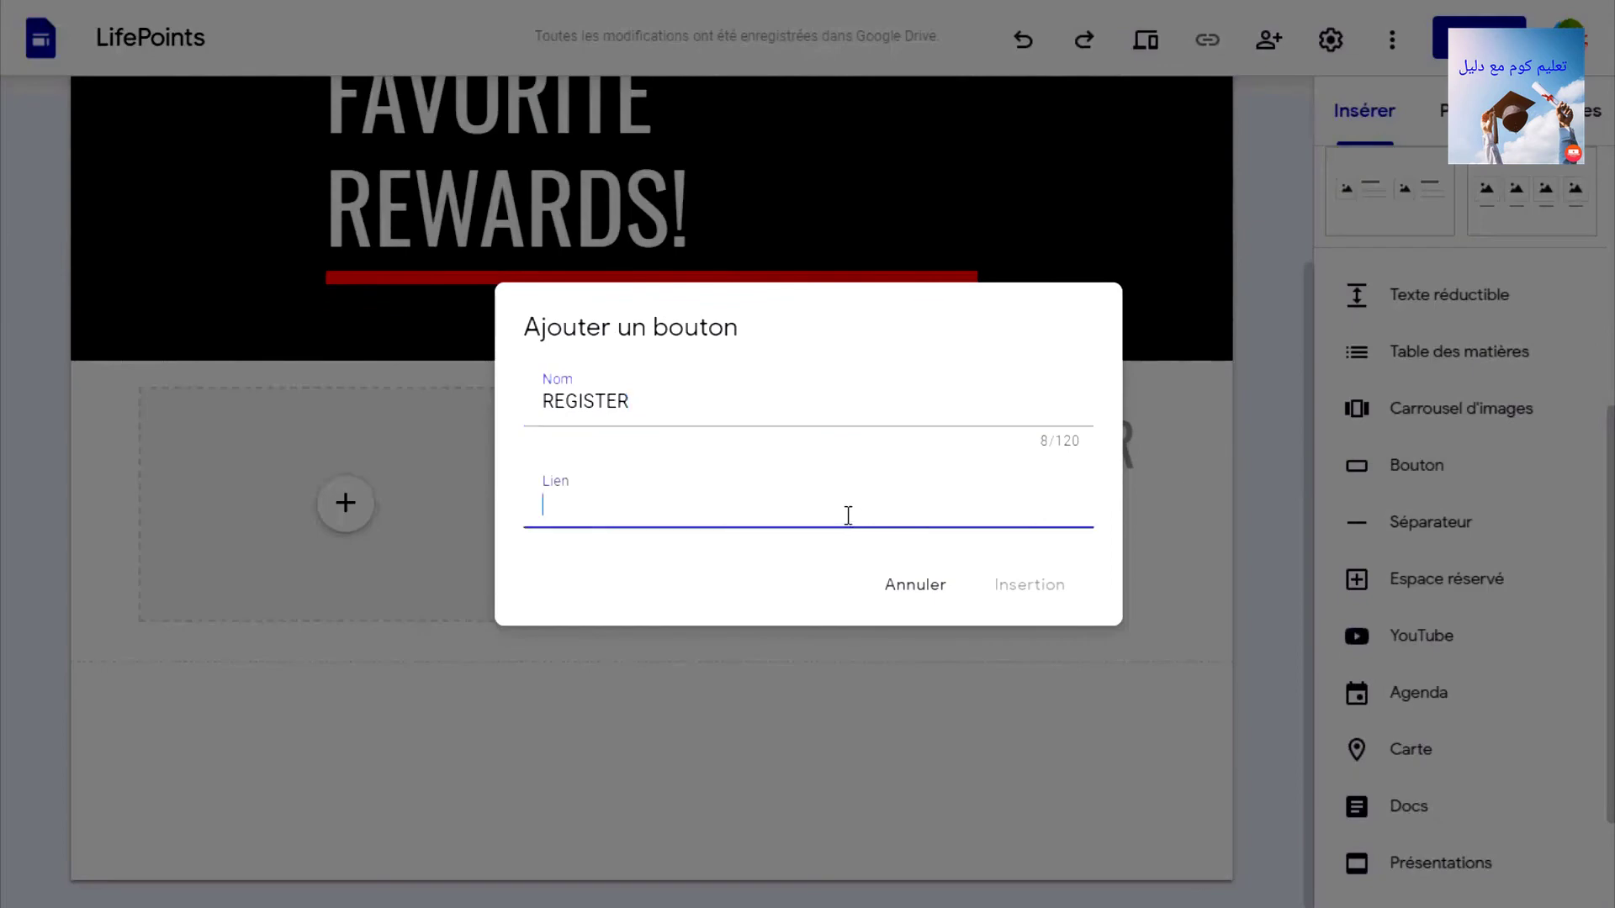
key("ctrl+v")
left_click(542, 504)
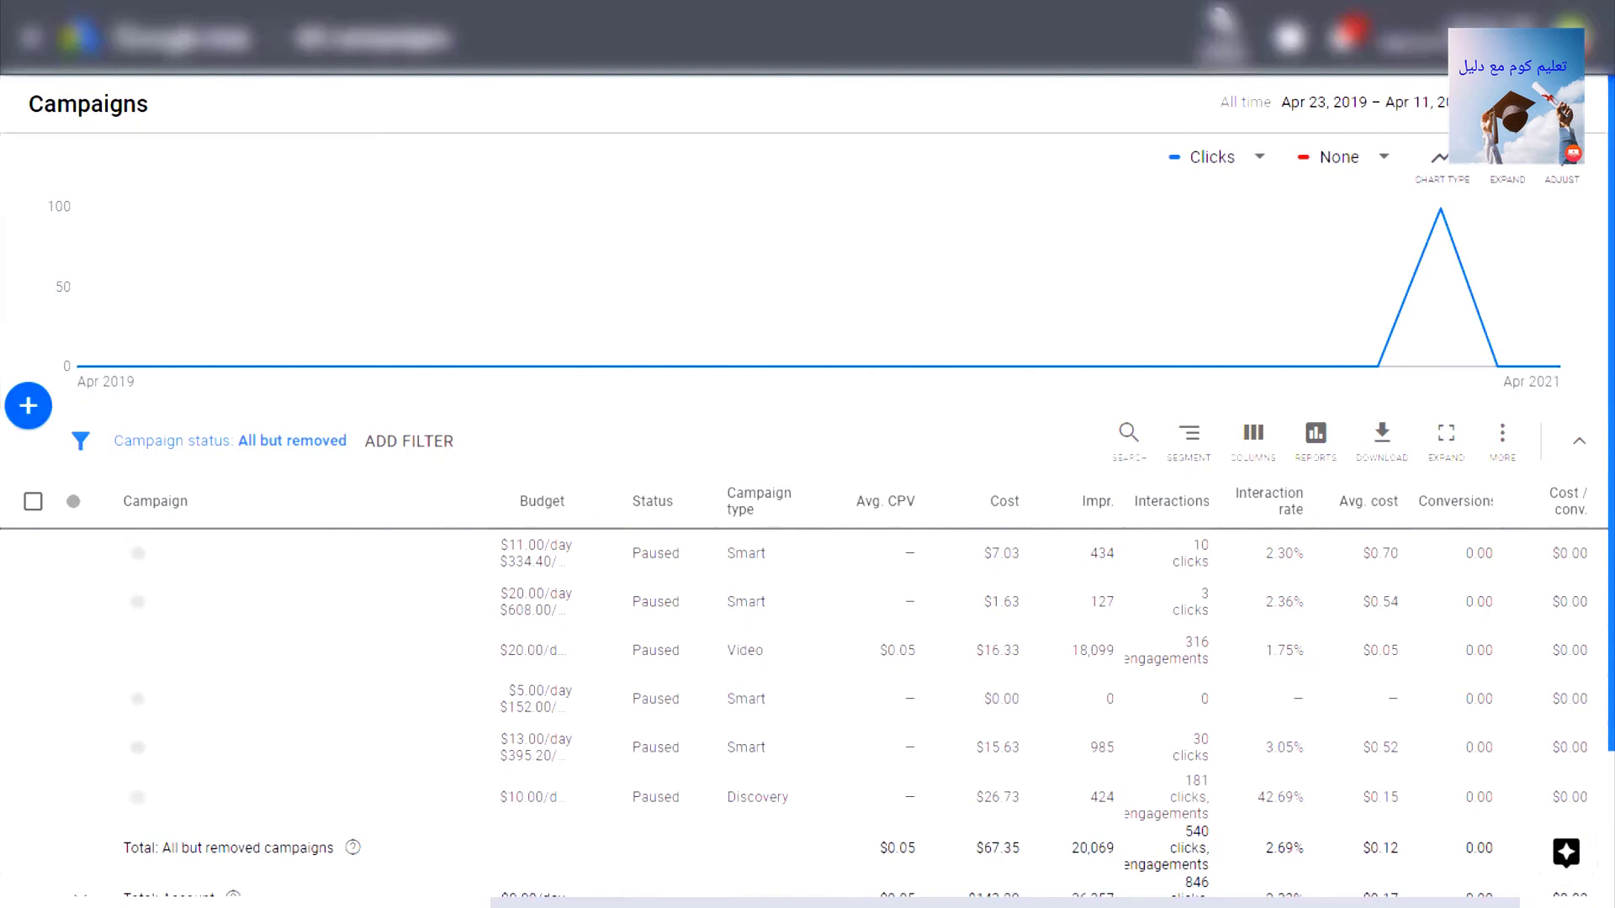
Step: Switch to Google Ads and start a new campaign without a goal's guidance
left_click(30, 420)
left_click(140, 508)
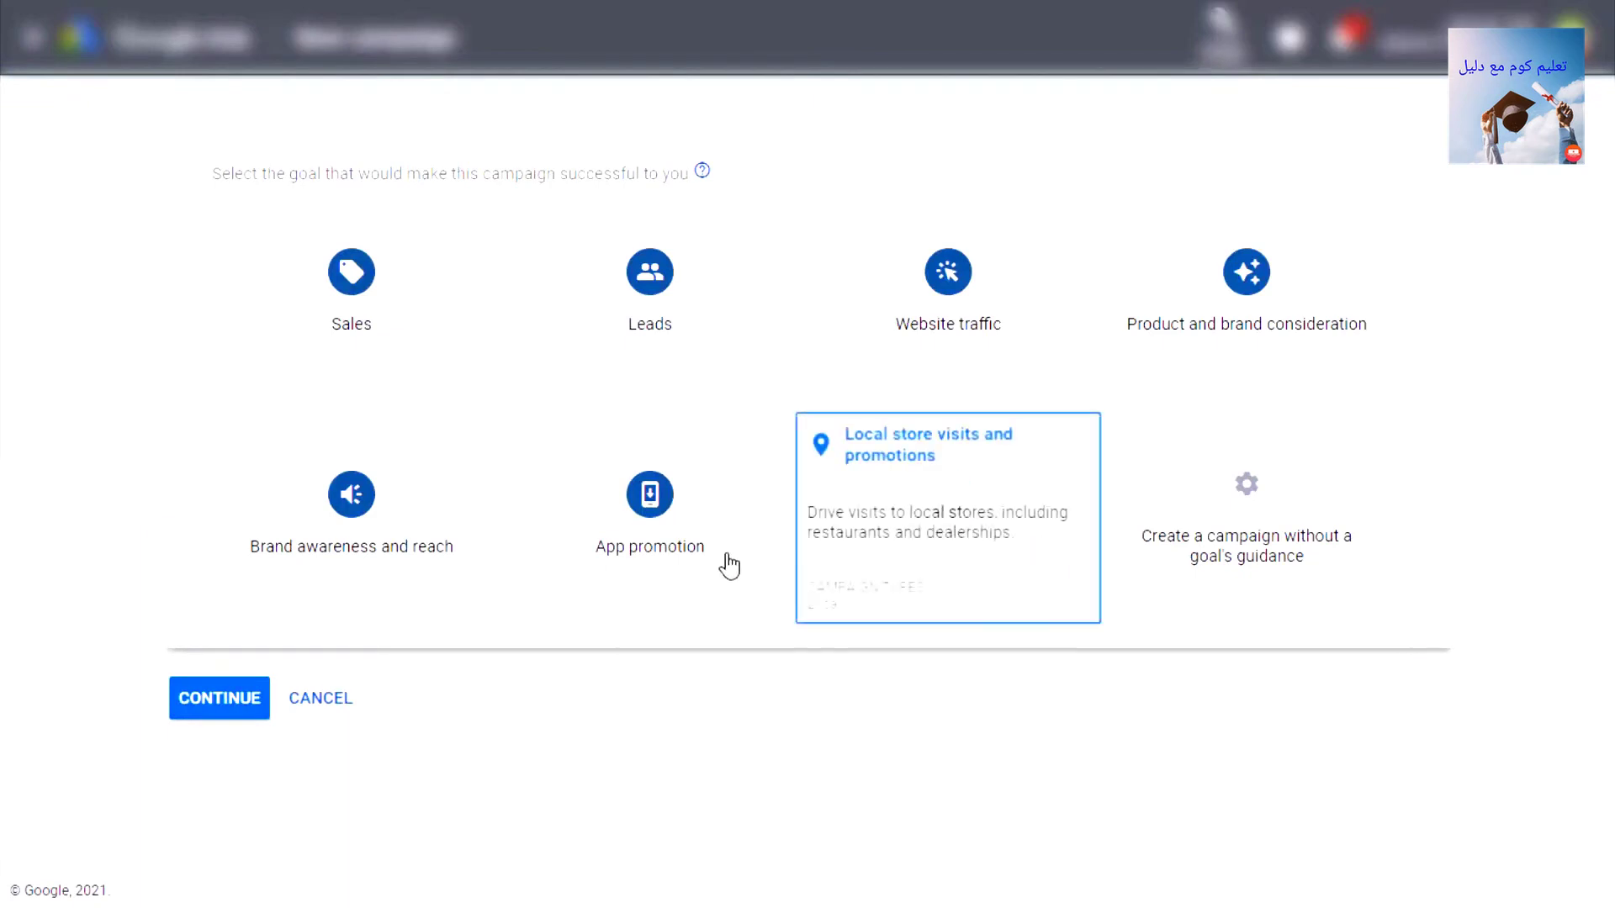
left_click(1246, 538)
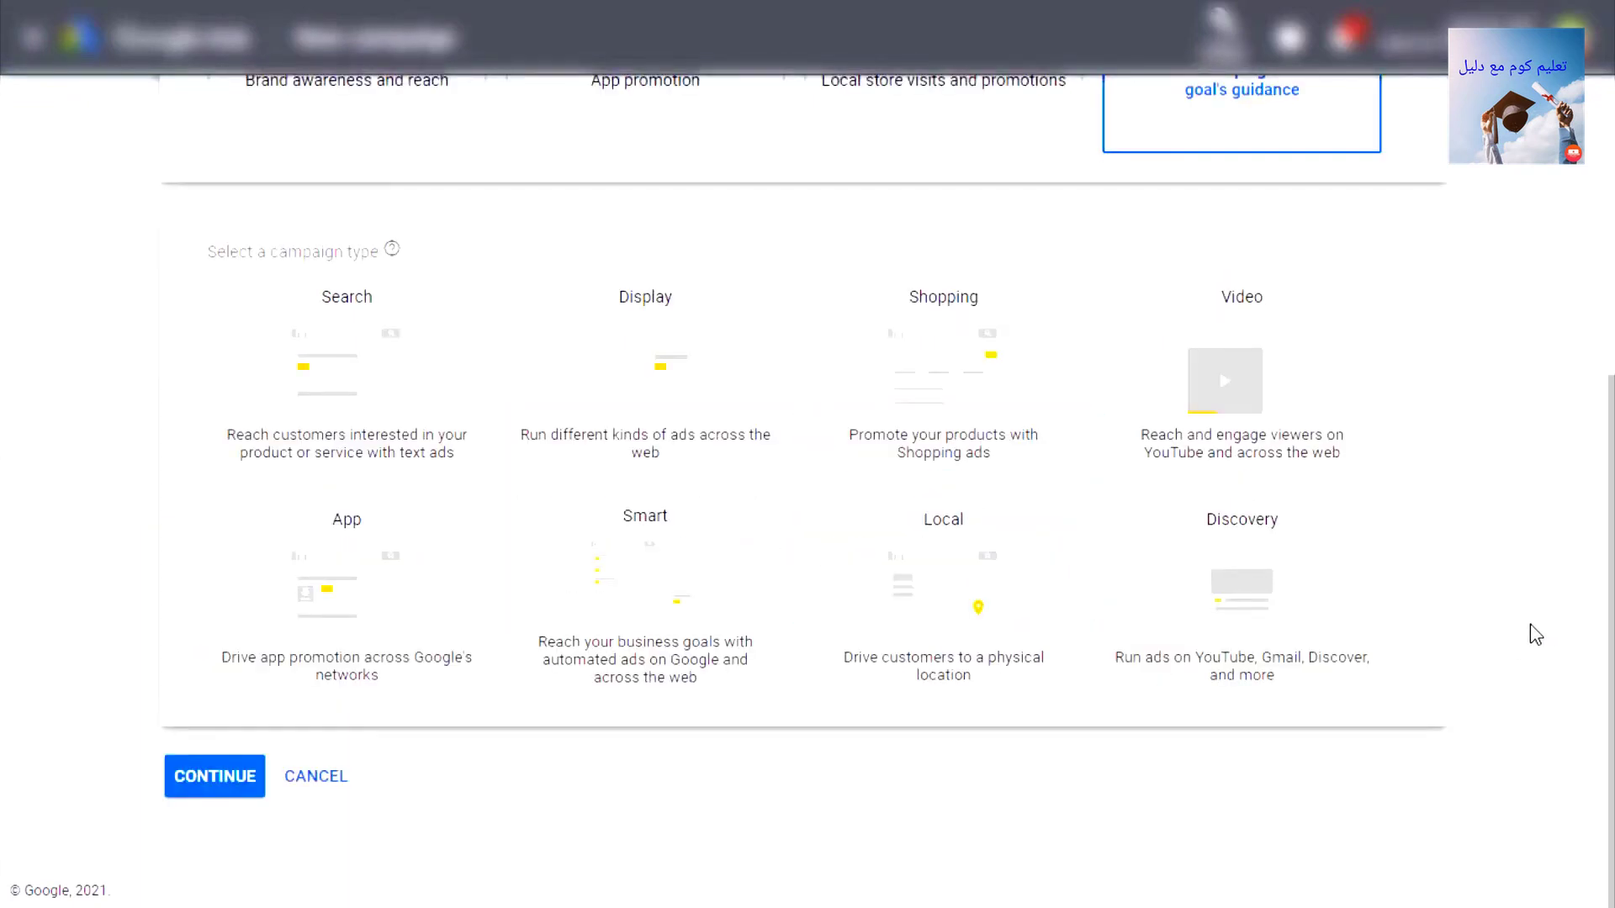
Step: Choose the Smart campaign type with actions on your website as the desired customer action, and continue
mouse_move(710, 404)
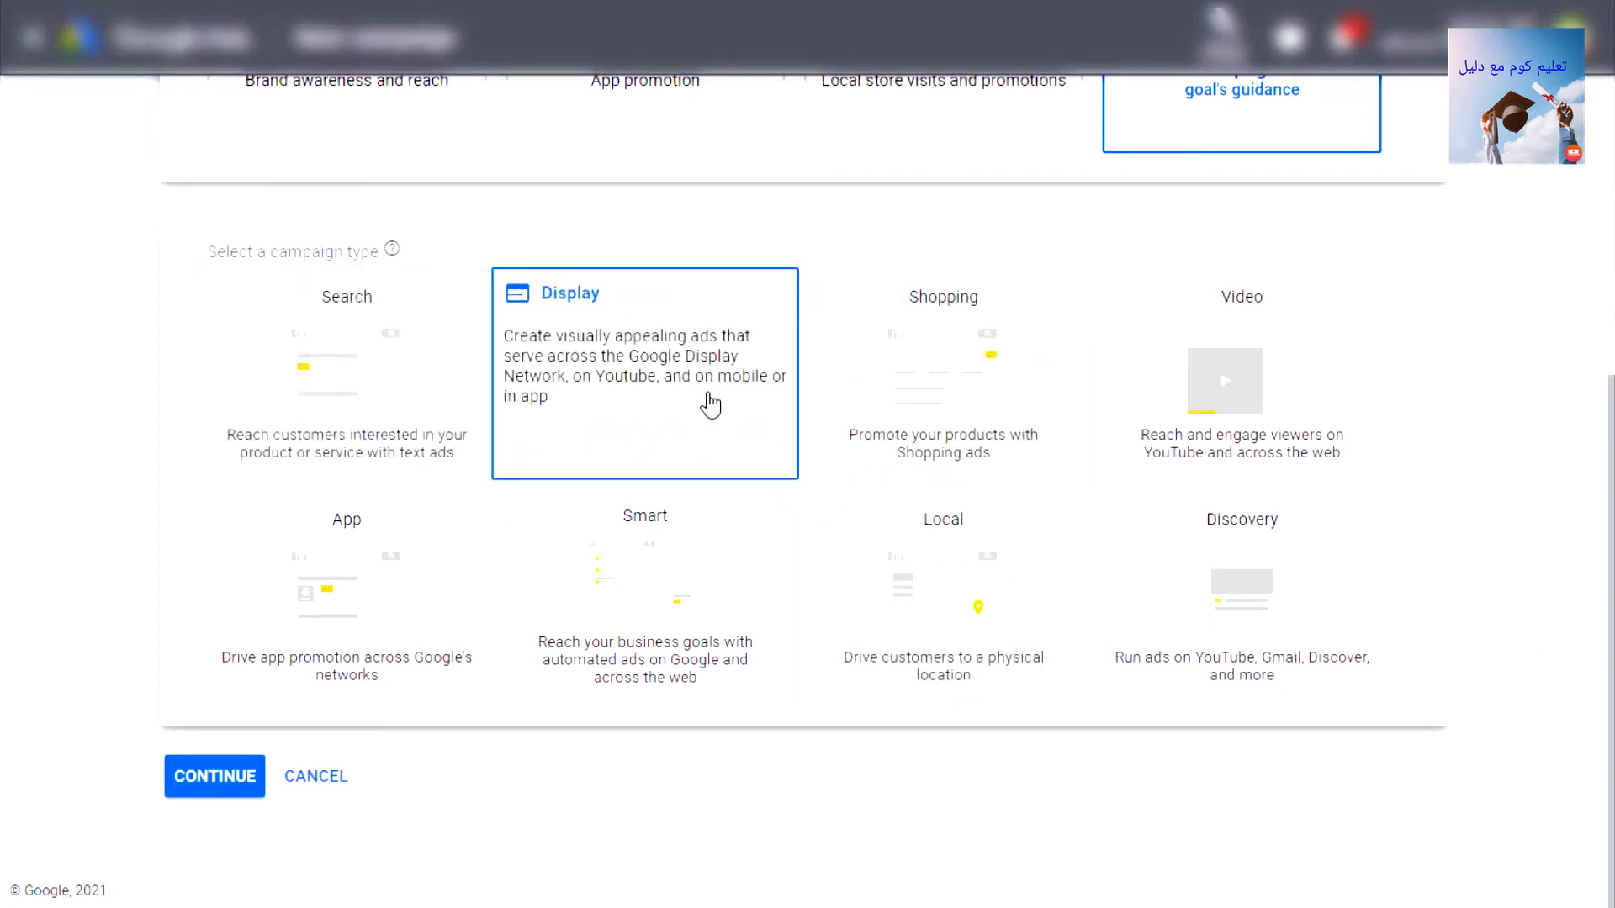
mouse_move(955, 566)
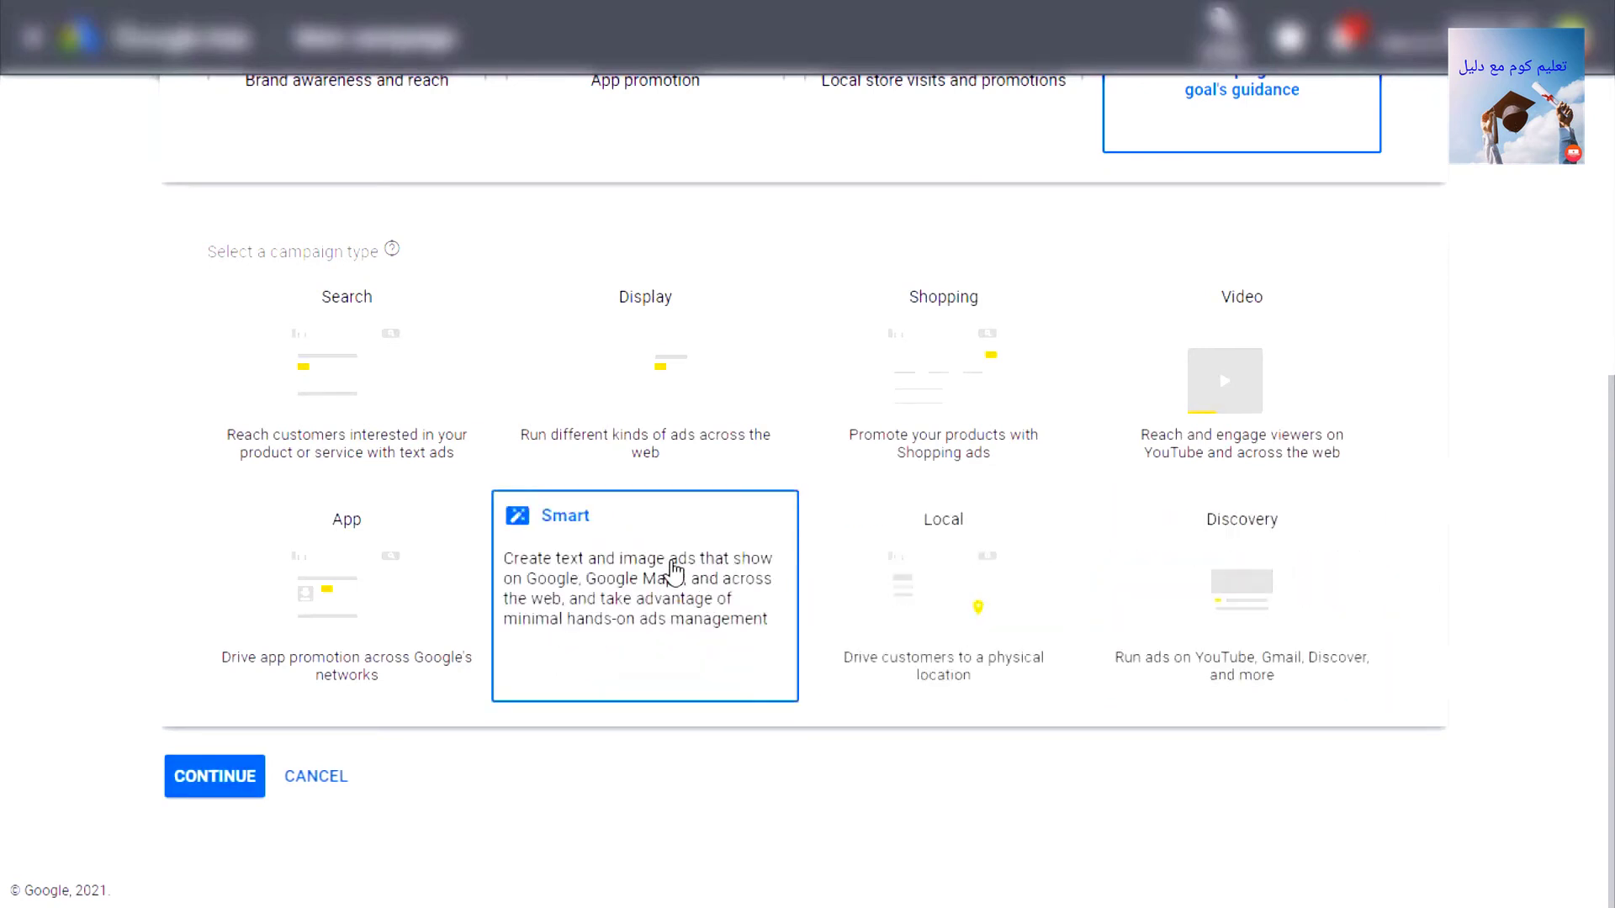
left_click(673, 571)
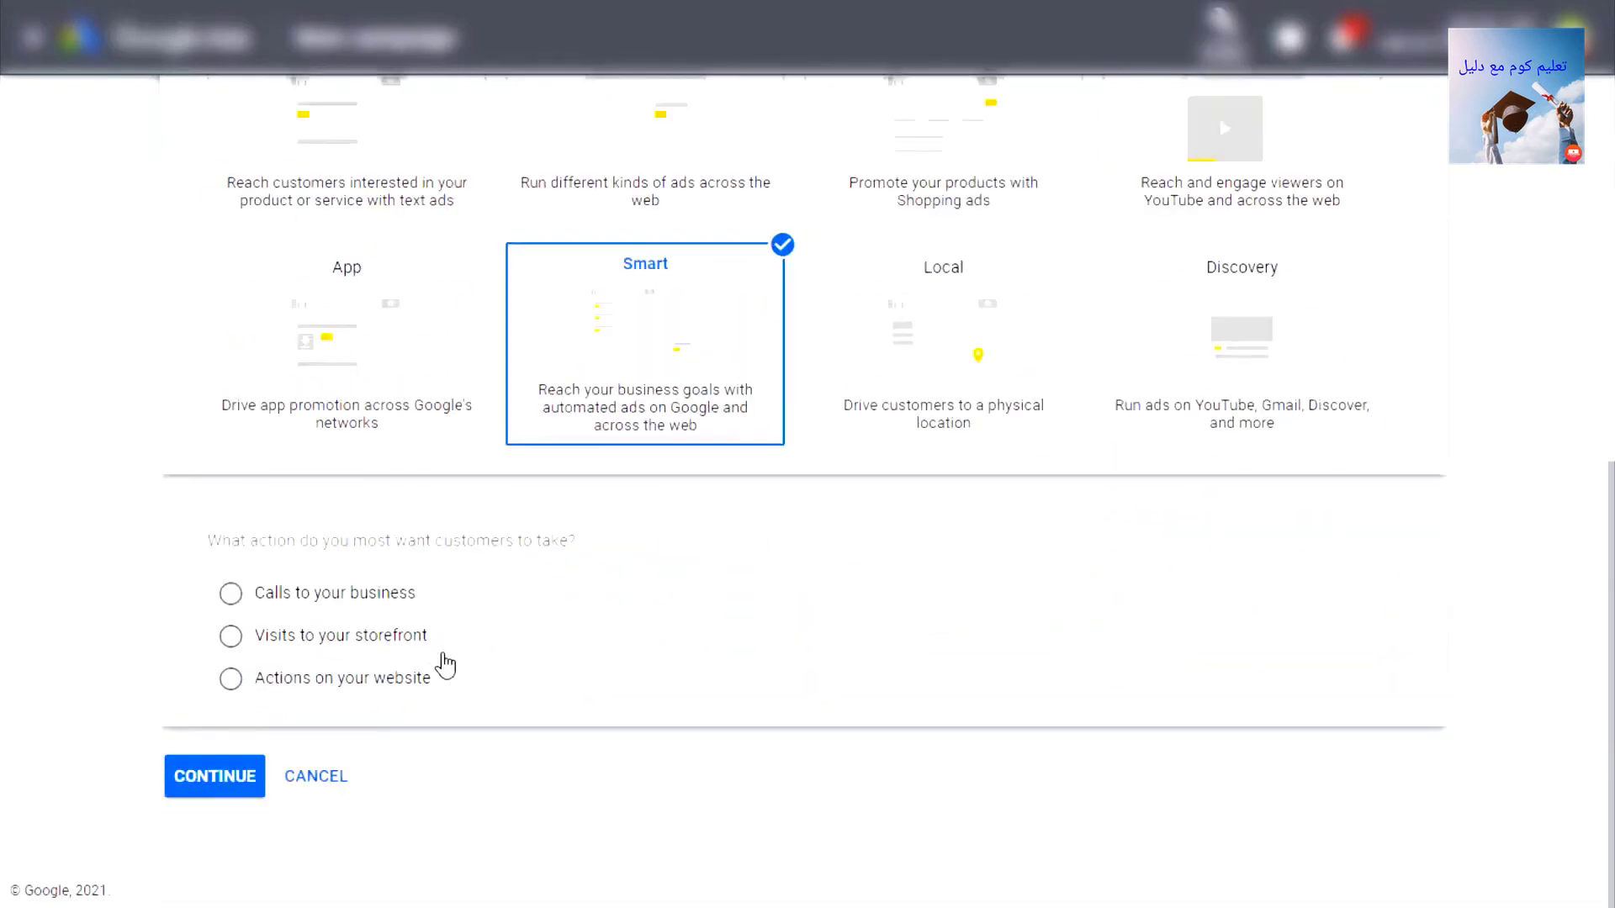
left_click(317, 681)
left_click(250, 761)
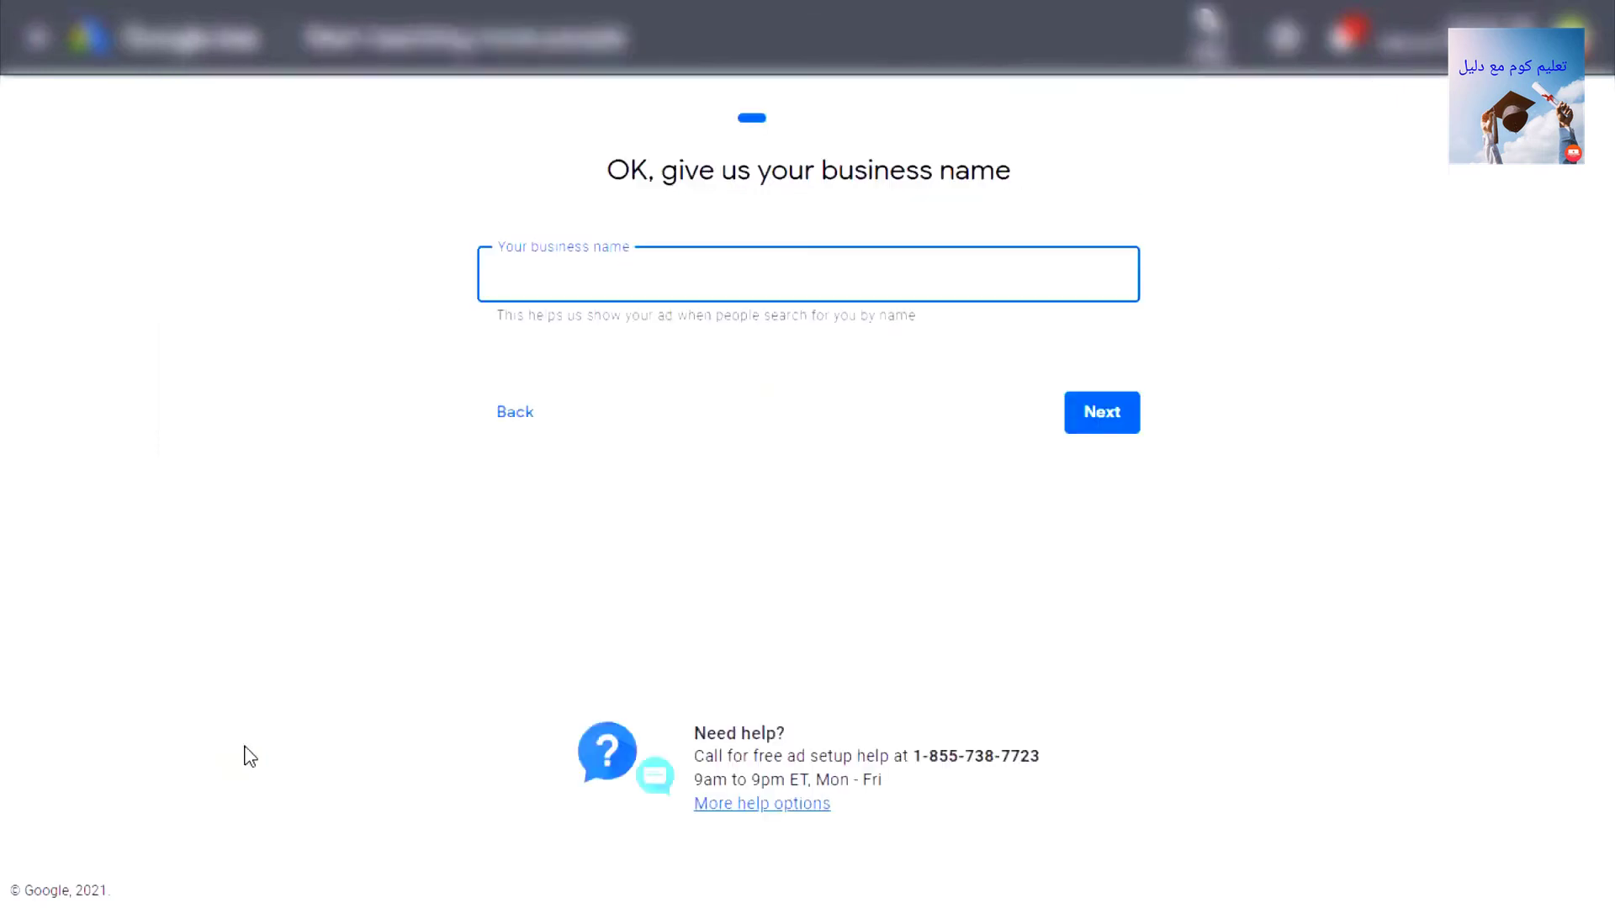
Step: Set the business name to LifePoints and submit the published Google Sites page address as the ad's website
type("LifePoints")
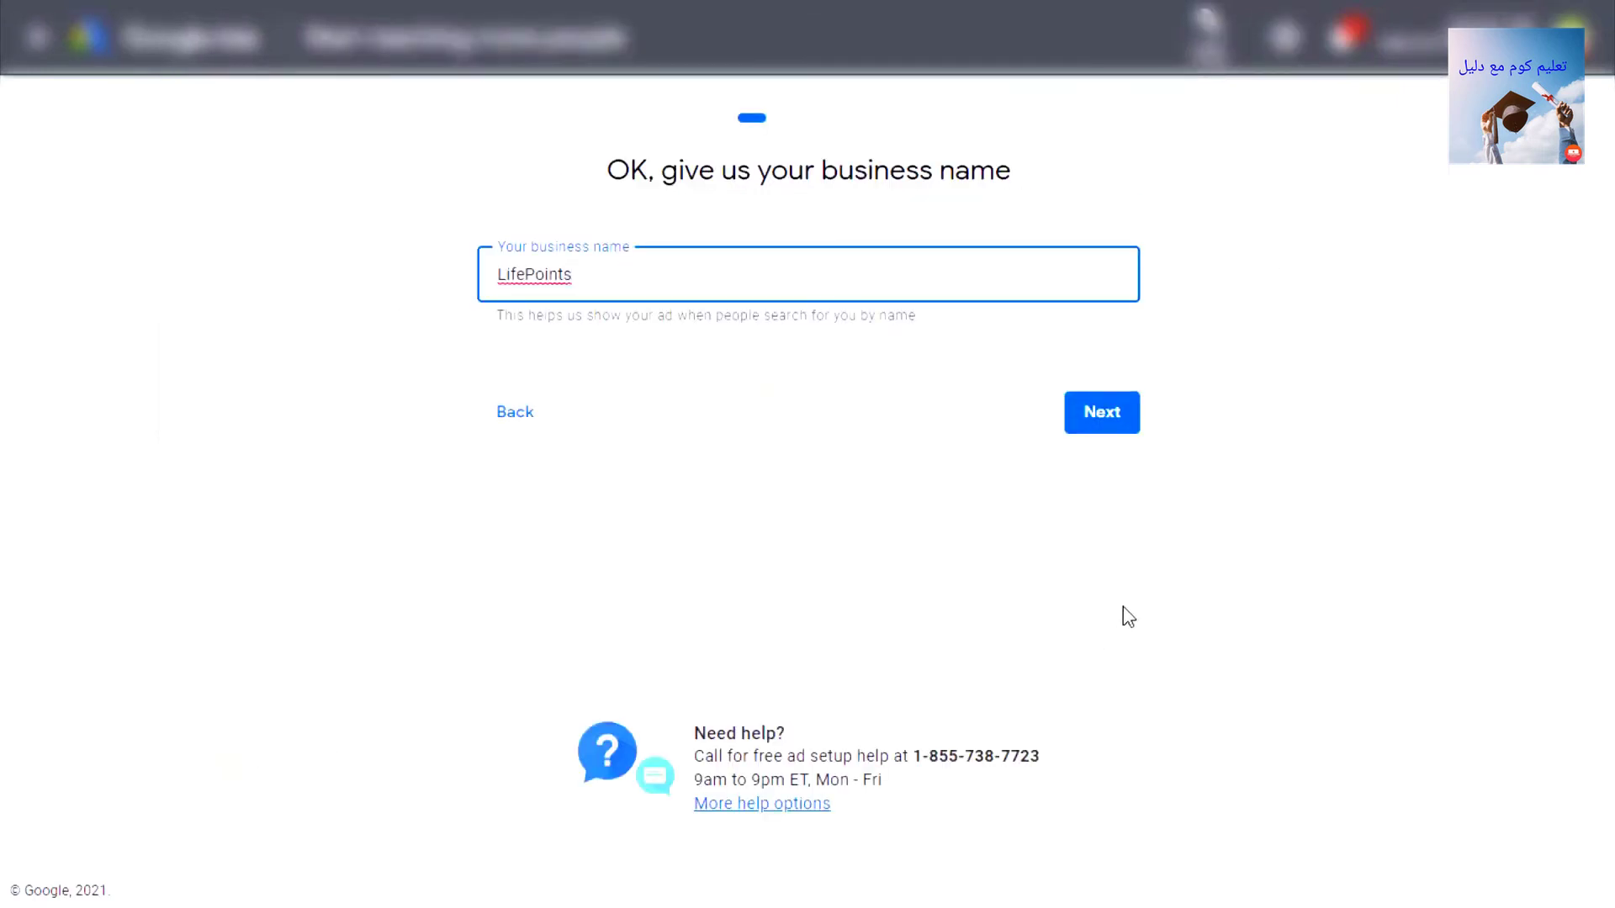
left_click(1101, 412)
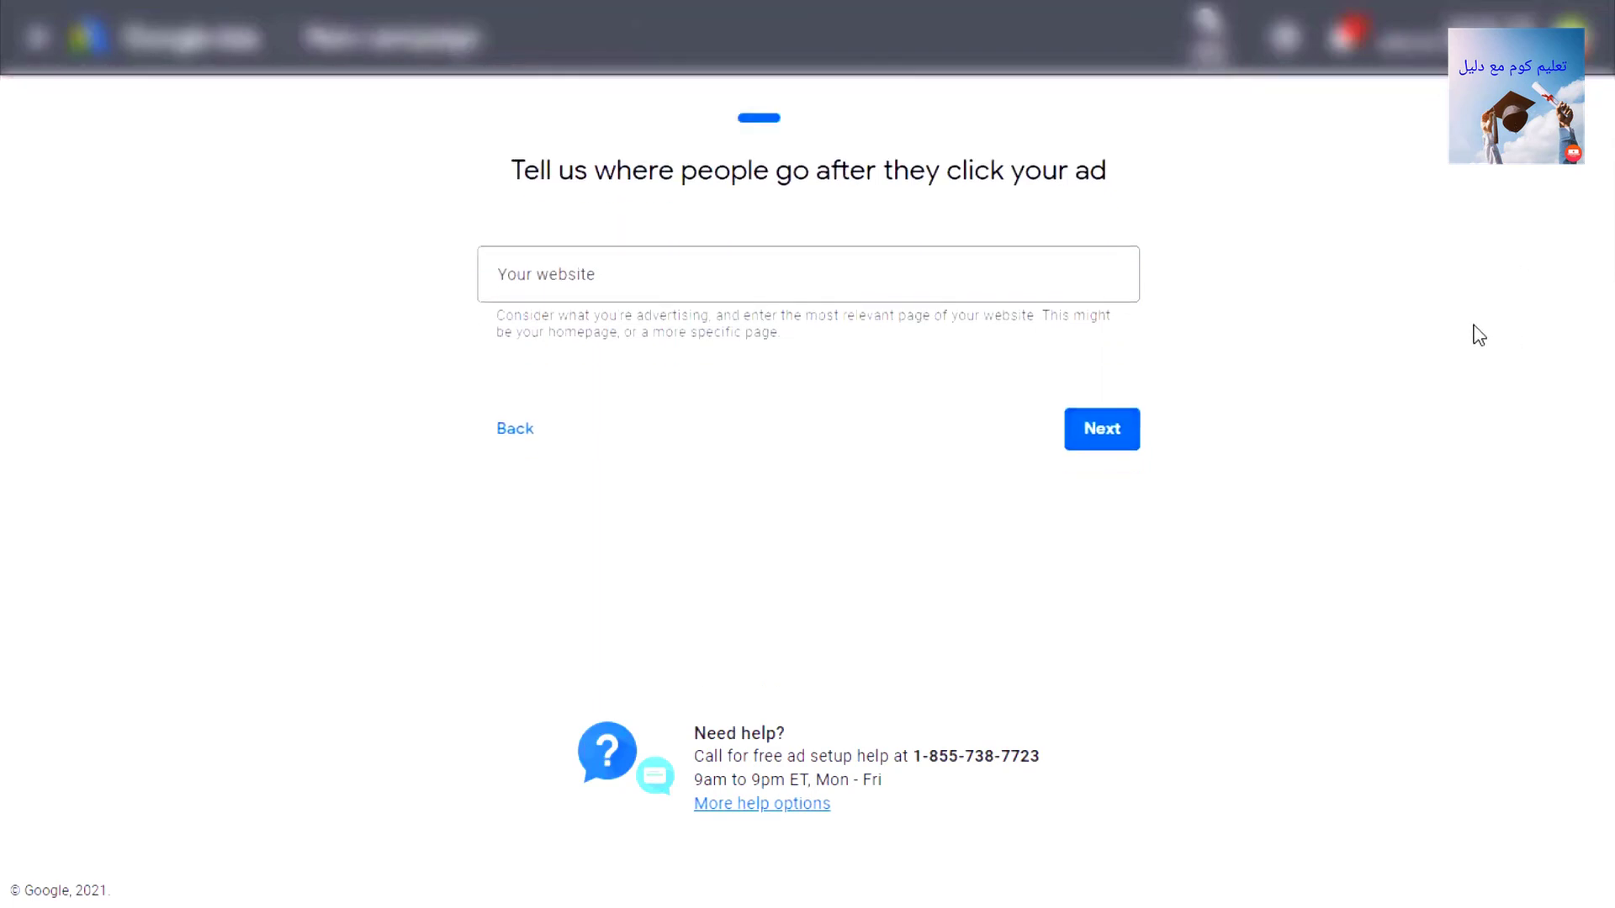
left_click(909, 275)
key("ctrl+v")
key("Return")
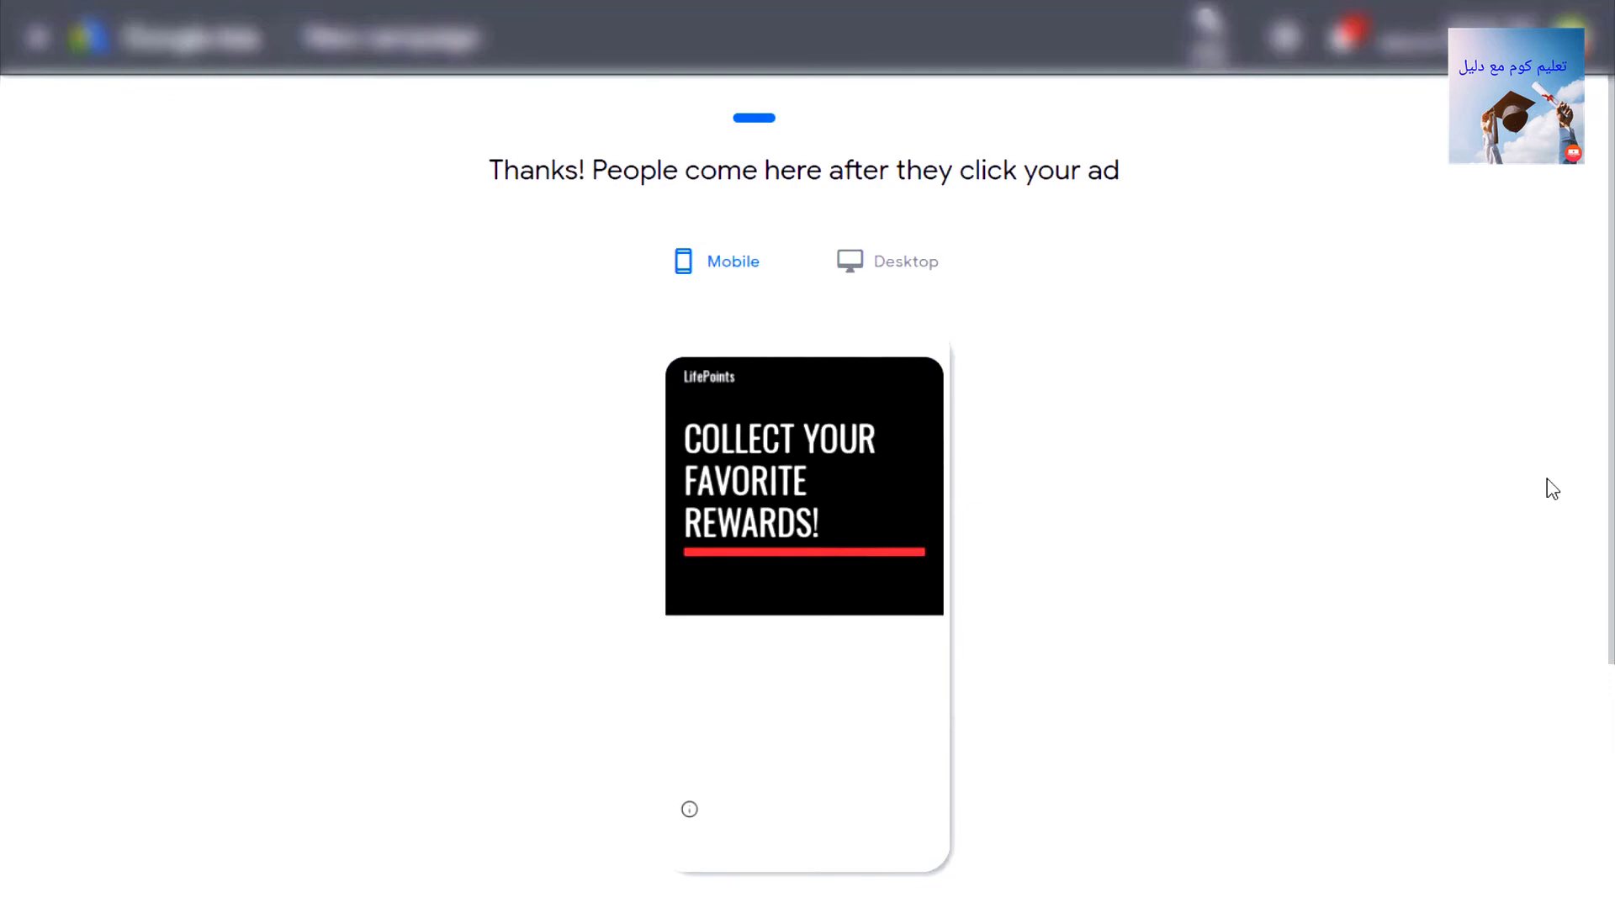
Step: Preview the landing page for desktop and continue to writing the ad
left_click(866, 274)
scroll(934, 370, "down", 3)
left_click(1119, 629)
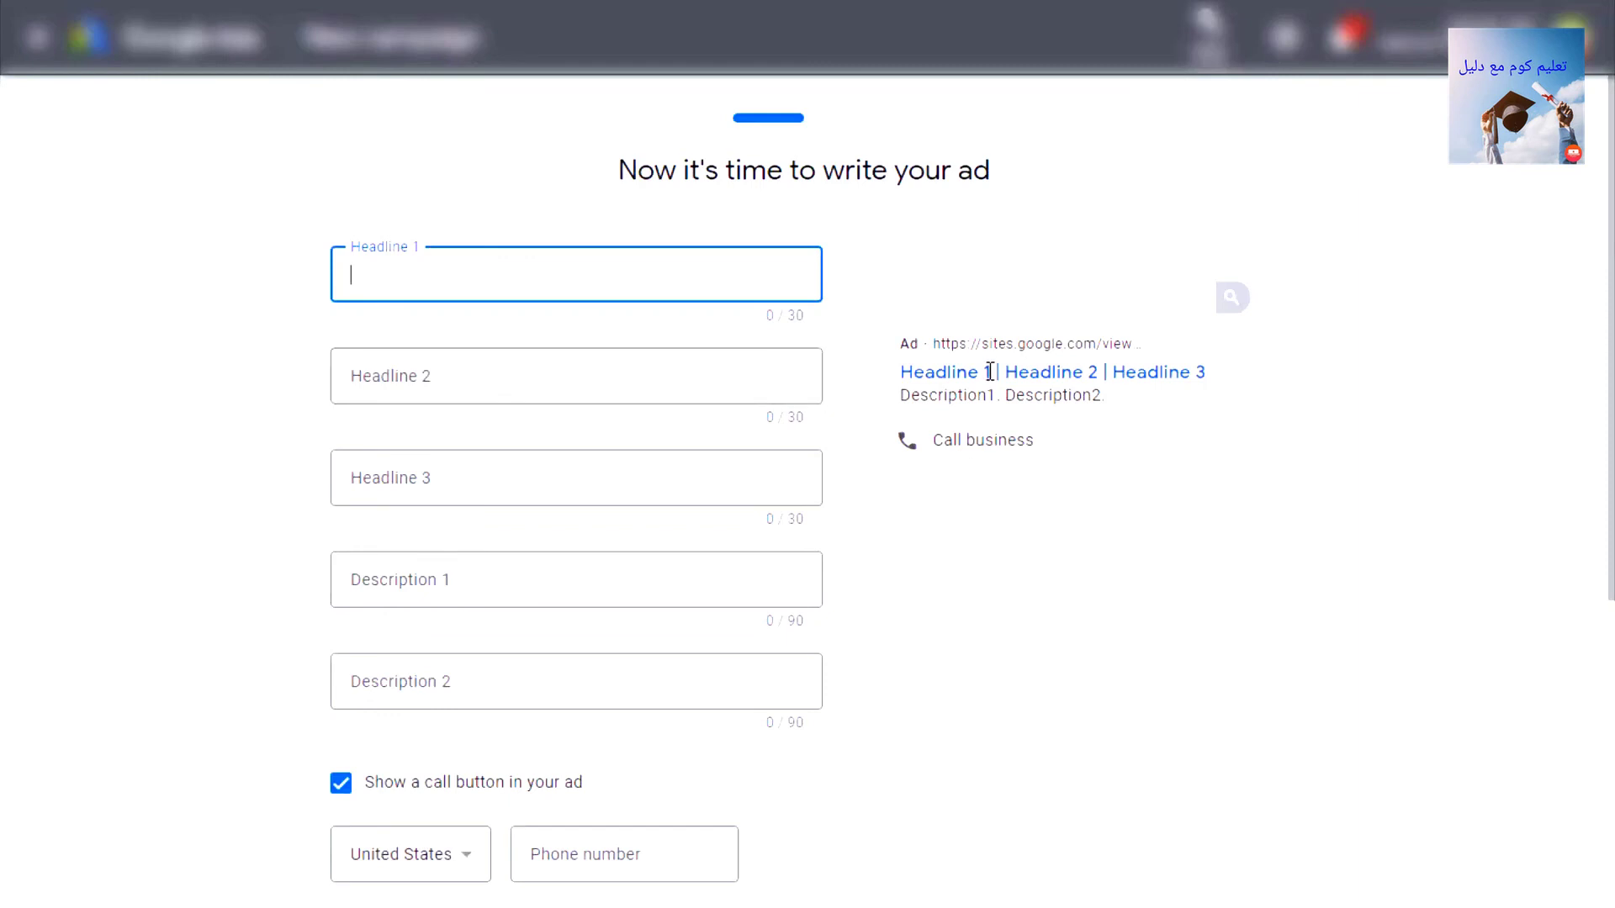
Step: Fill the three ad headlines with "LifePoints US", "Collect Your Favorite Rewards" and "Regiter now"
key("ctrl+v")
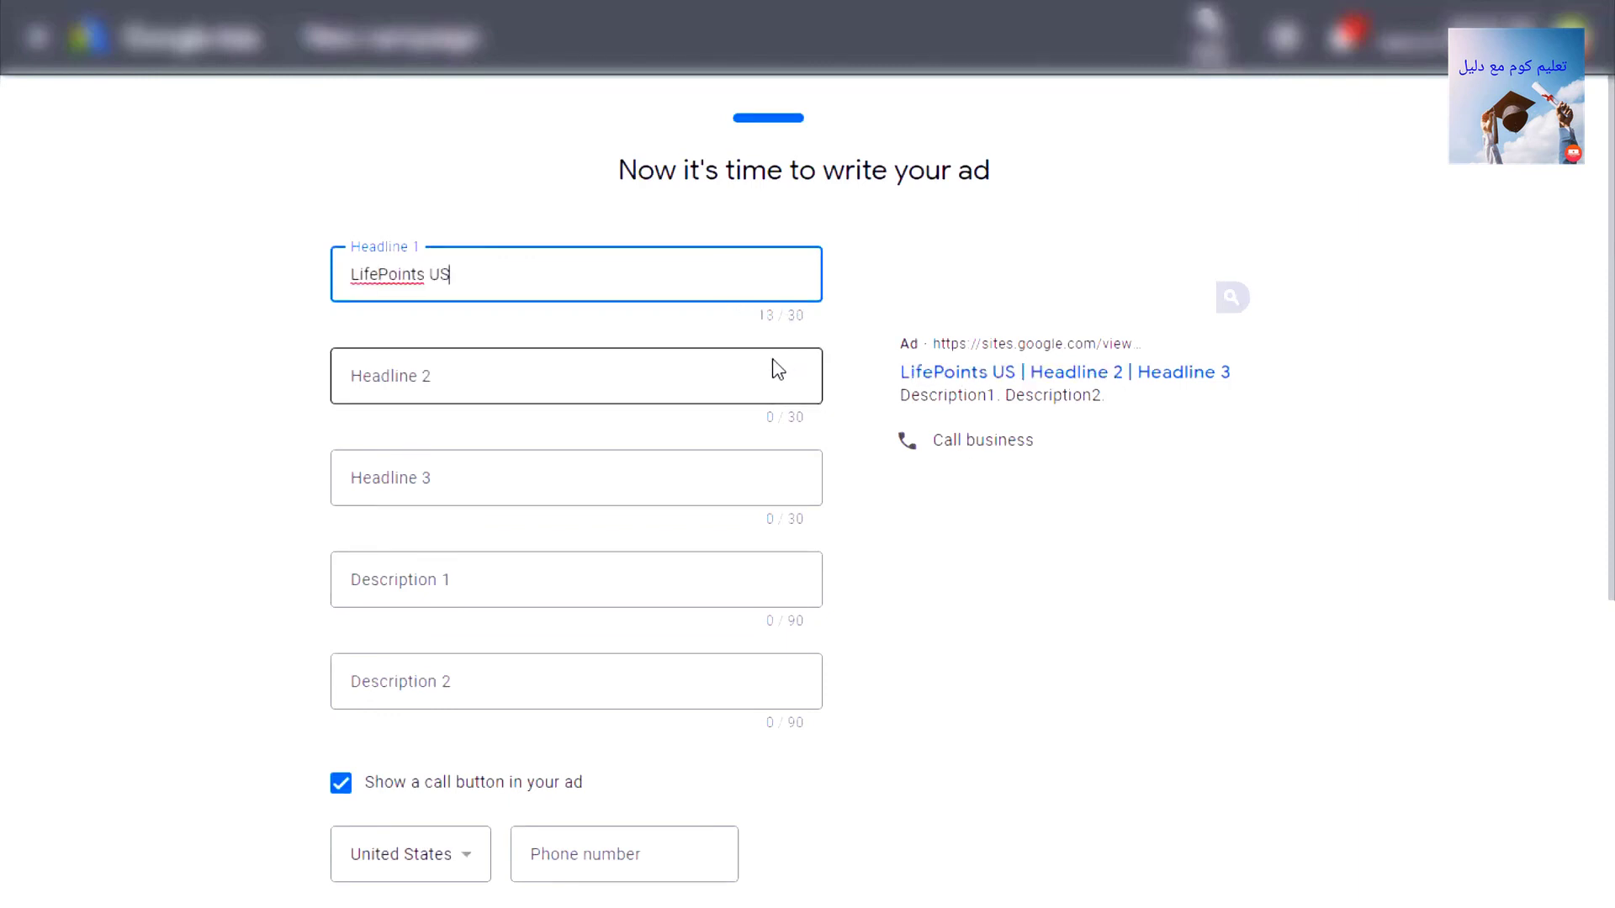
left_click(699, 380)
key("ctrl+v")
left_click(915, 537)
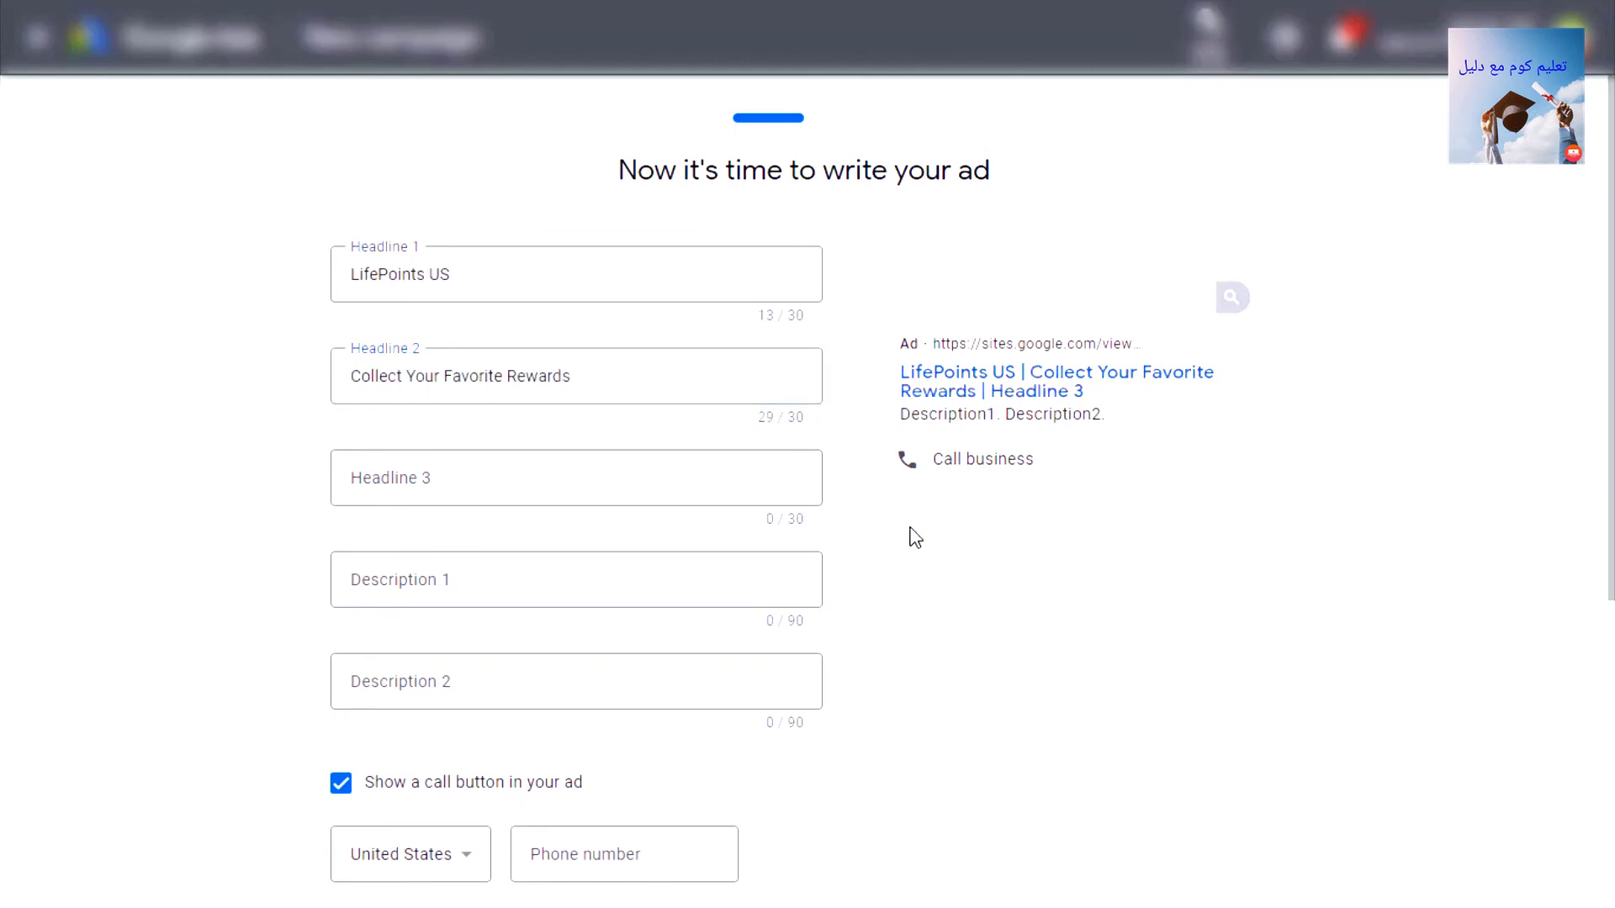
left_click(607, 477)
type("Regiter now")
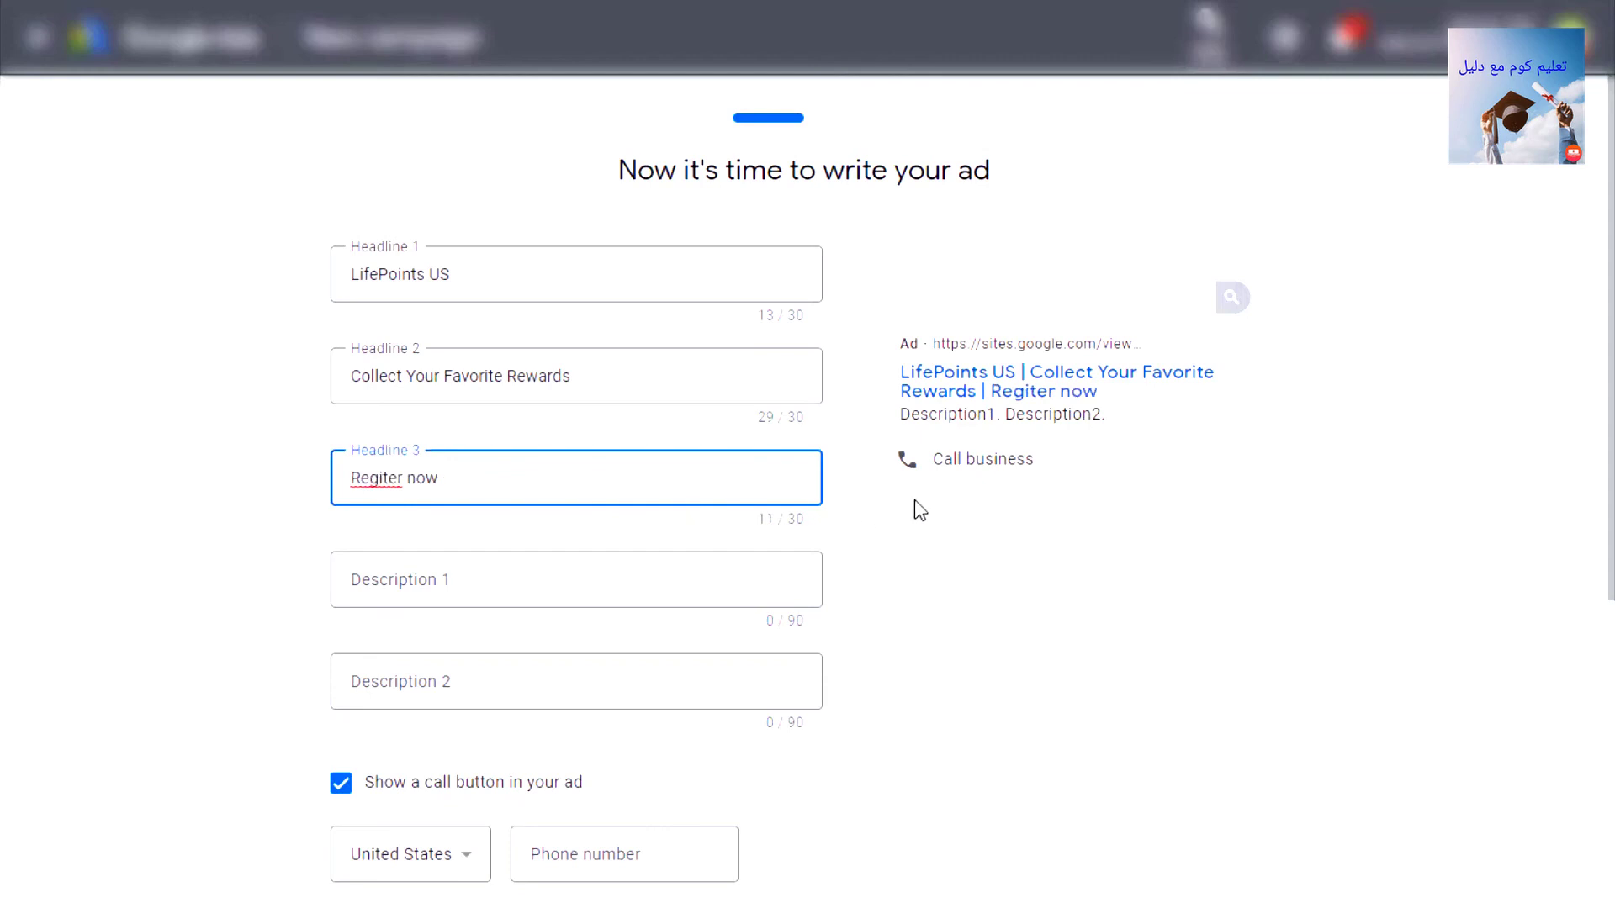
Step: Set Description 1 to "Collect Your Favorite Rewards" and Description 2 to "Collect Your Favorite Reward"
left_click(643, 581)
key("ctrl+v")
left_click(643, 682)
key("ctrl+v")
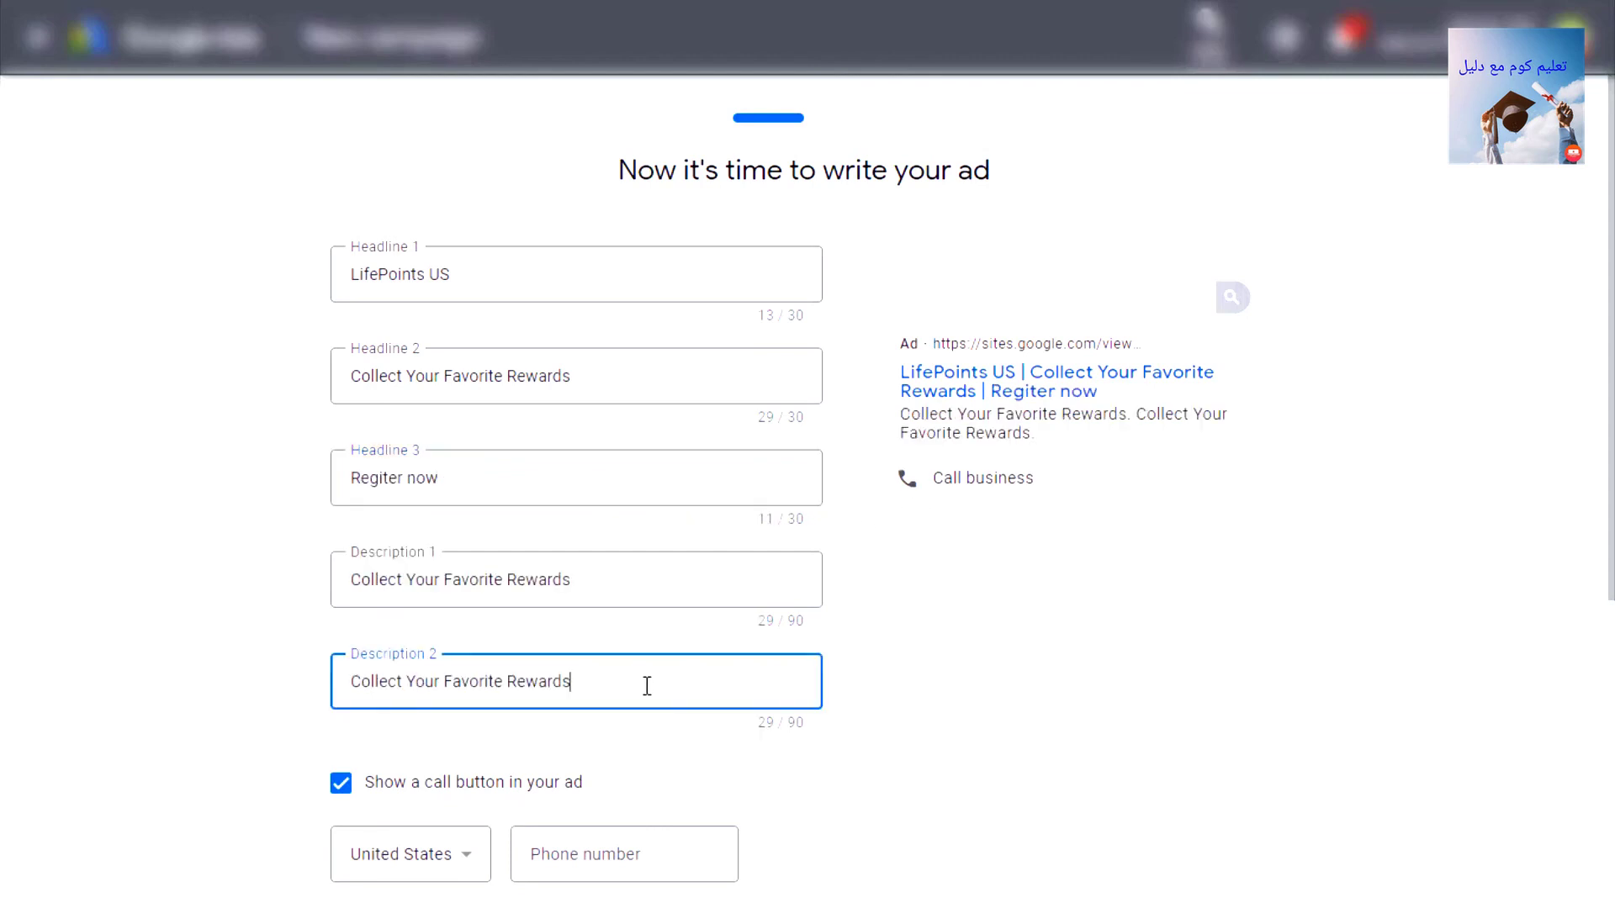
key("BackSpace")
left_click(1250, 713)
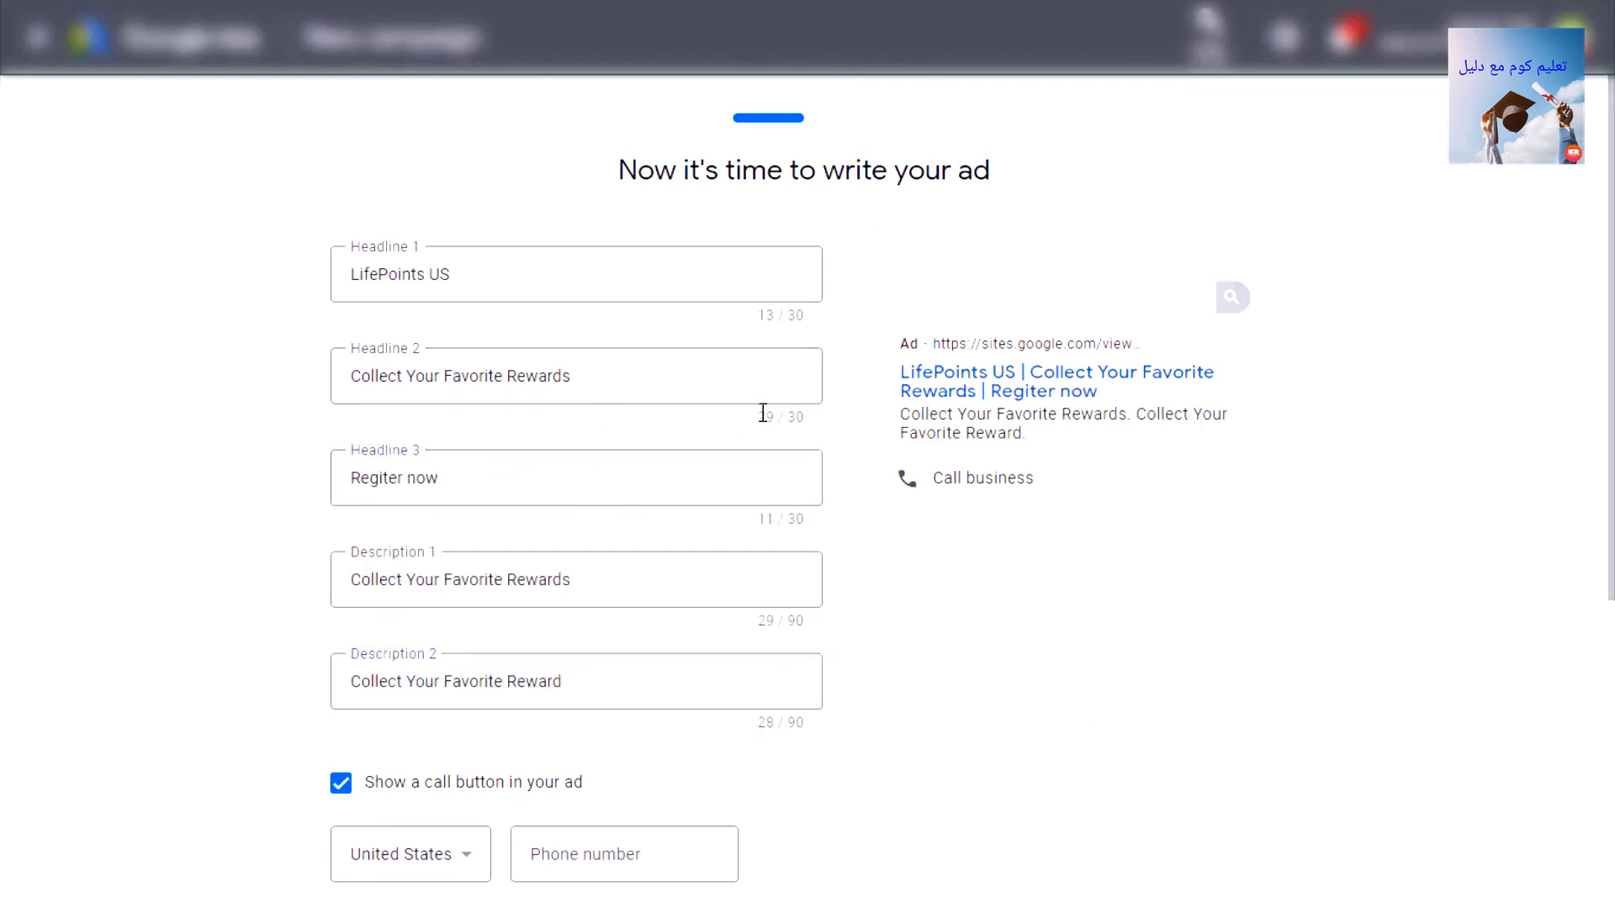
Step: Remove the call button from the ad, then keep "reward survey" as the only keyword theme and continue to the location settings
scroll(771, 454, "down", 1)
left_click(342, 665)
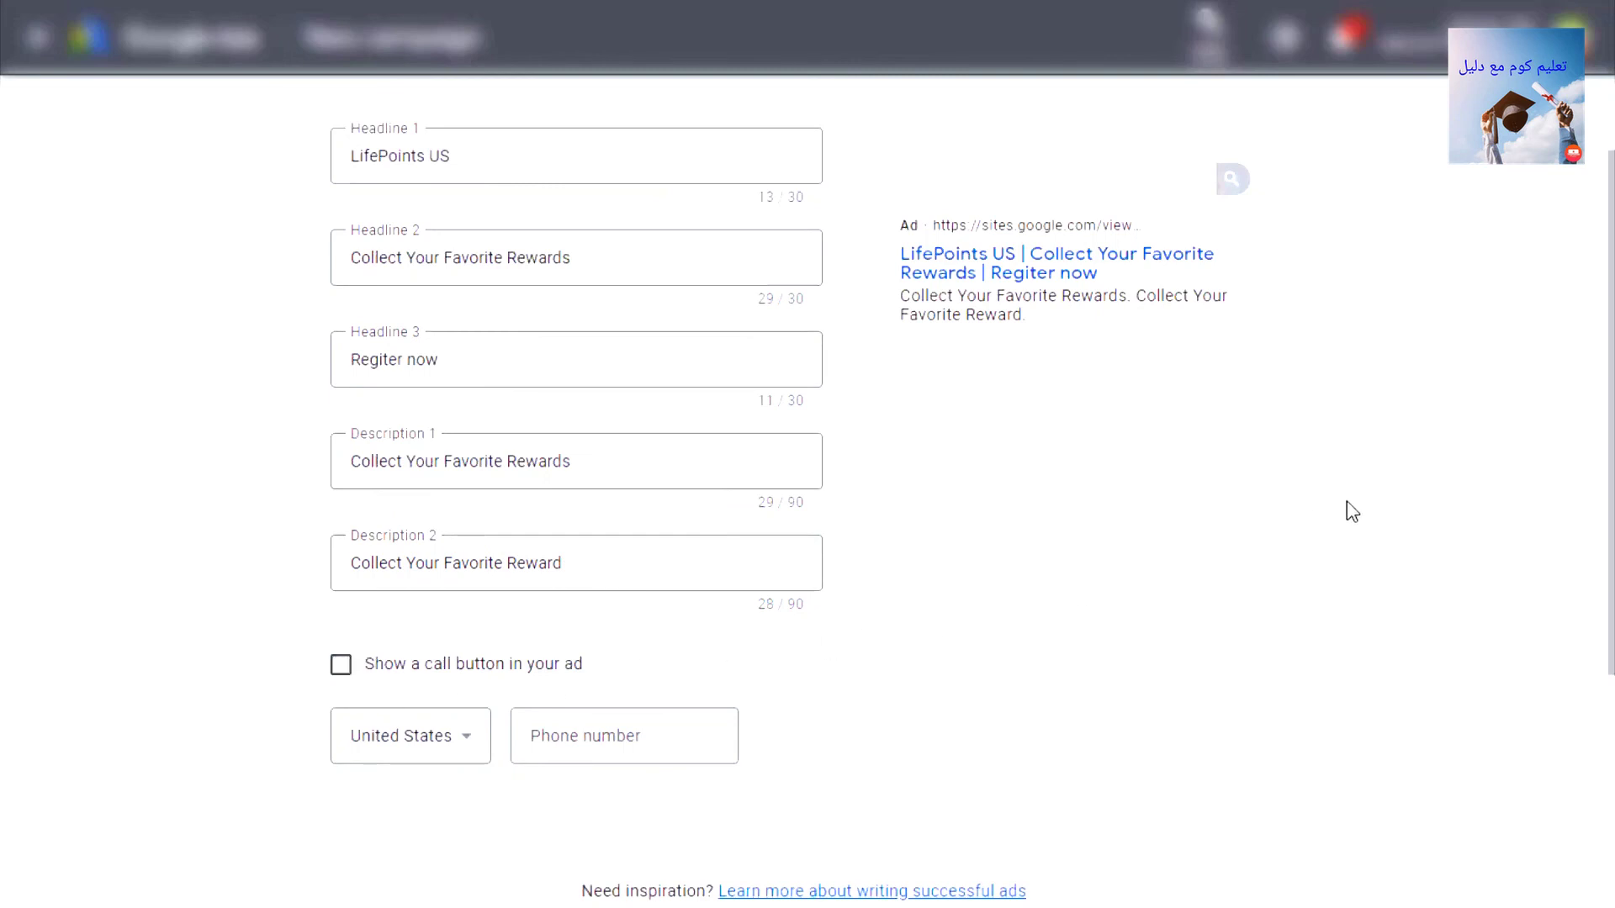
scroll(1351, 511, "down", 2)
left_click(1266, 767)
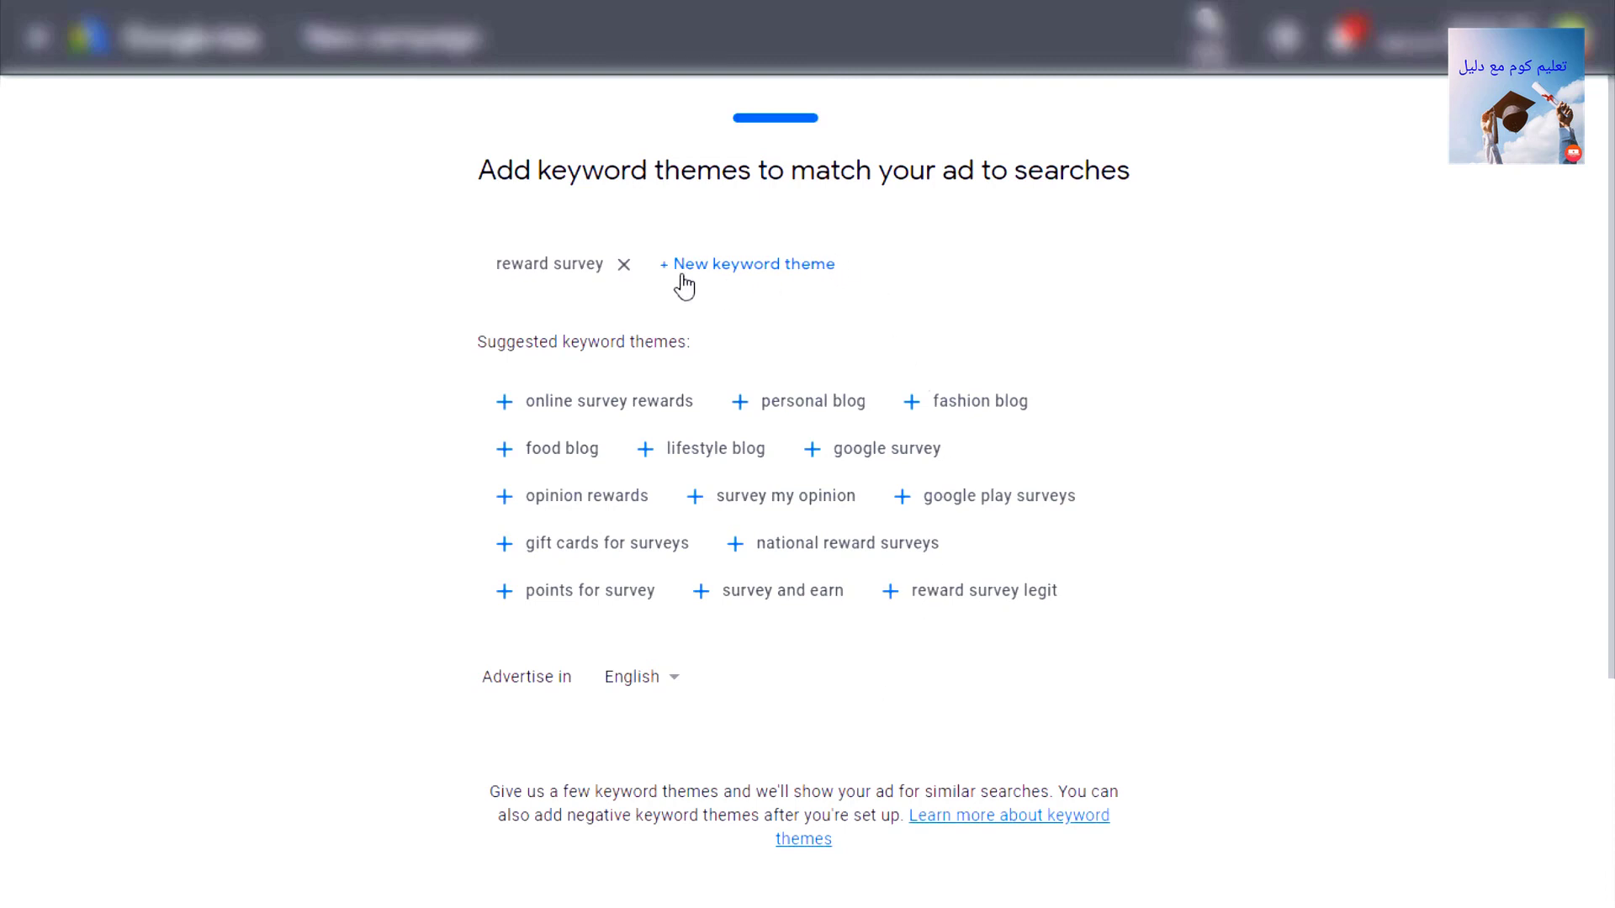
scroll(933, 267, "down", 4)
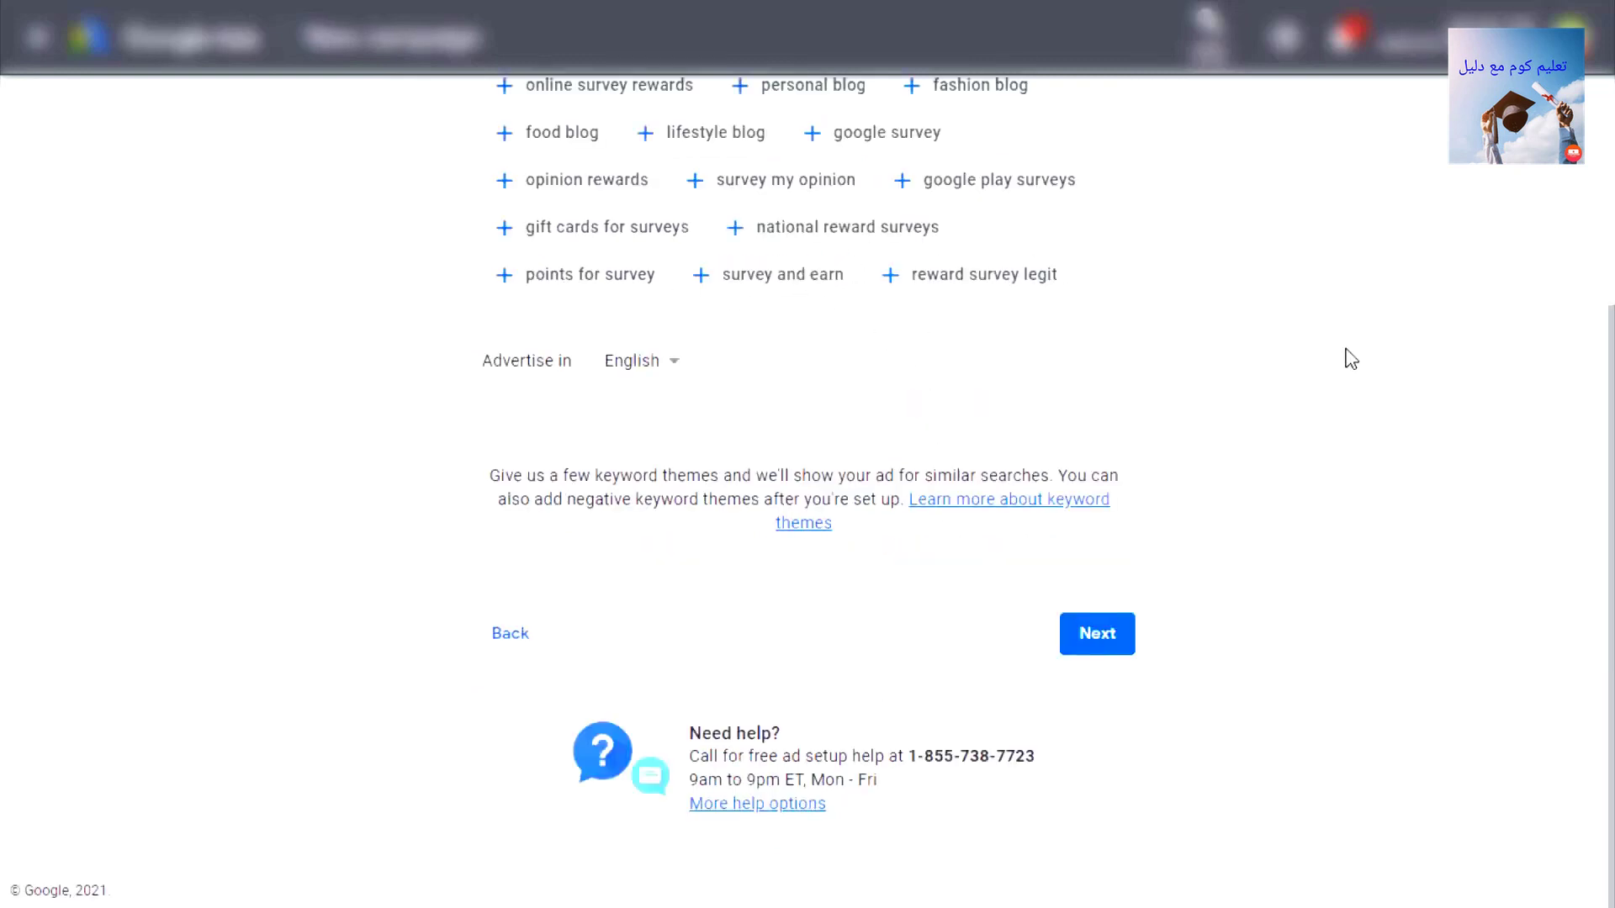
left_click(1099, 634)
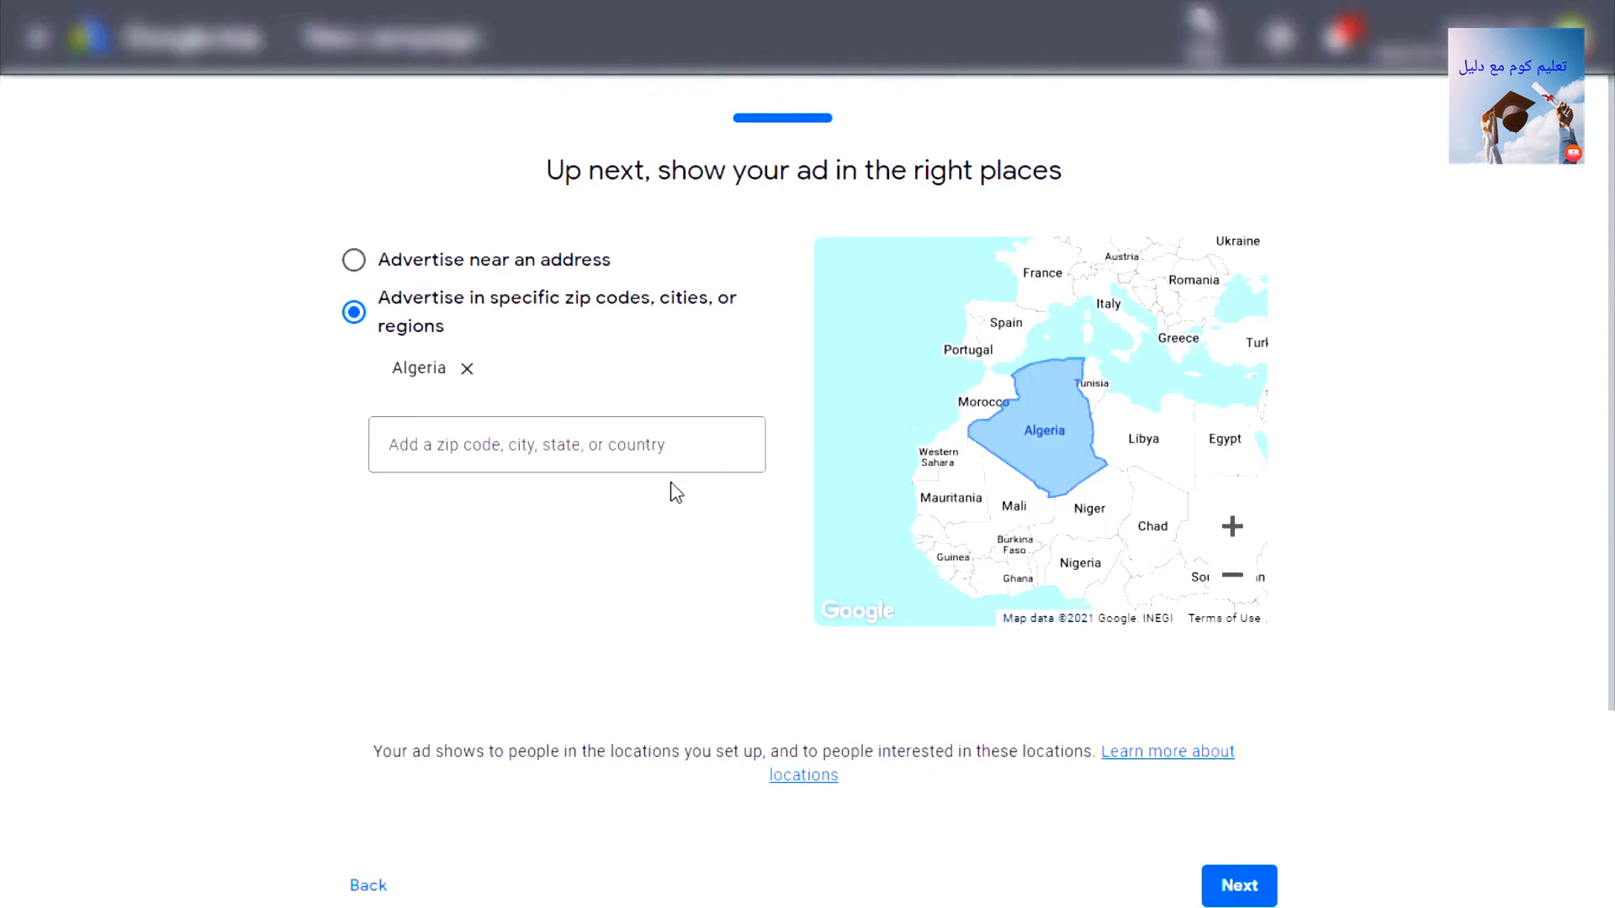
Step: Replace Algeria with the United States as the ad's target location and continue to the budget settings
left_click(467, 370)
left_click(595, 396)
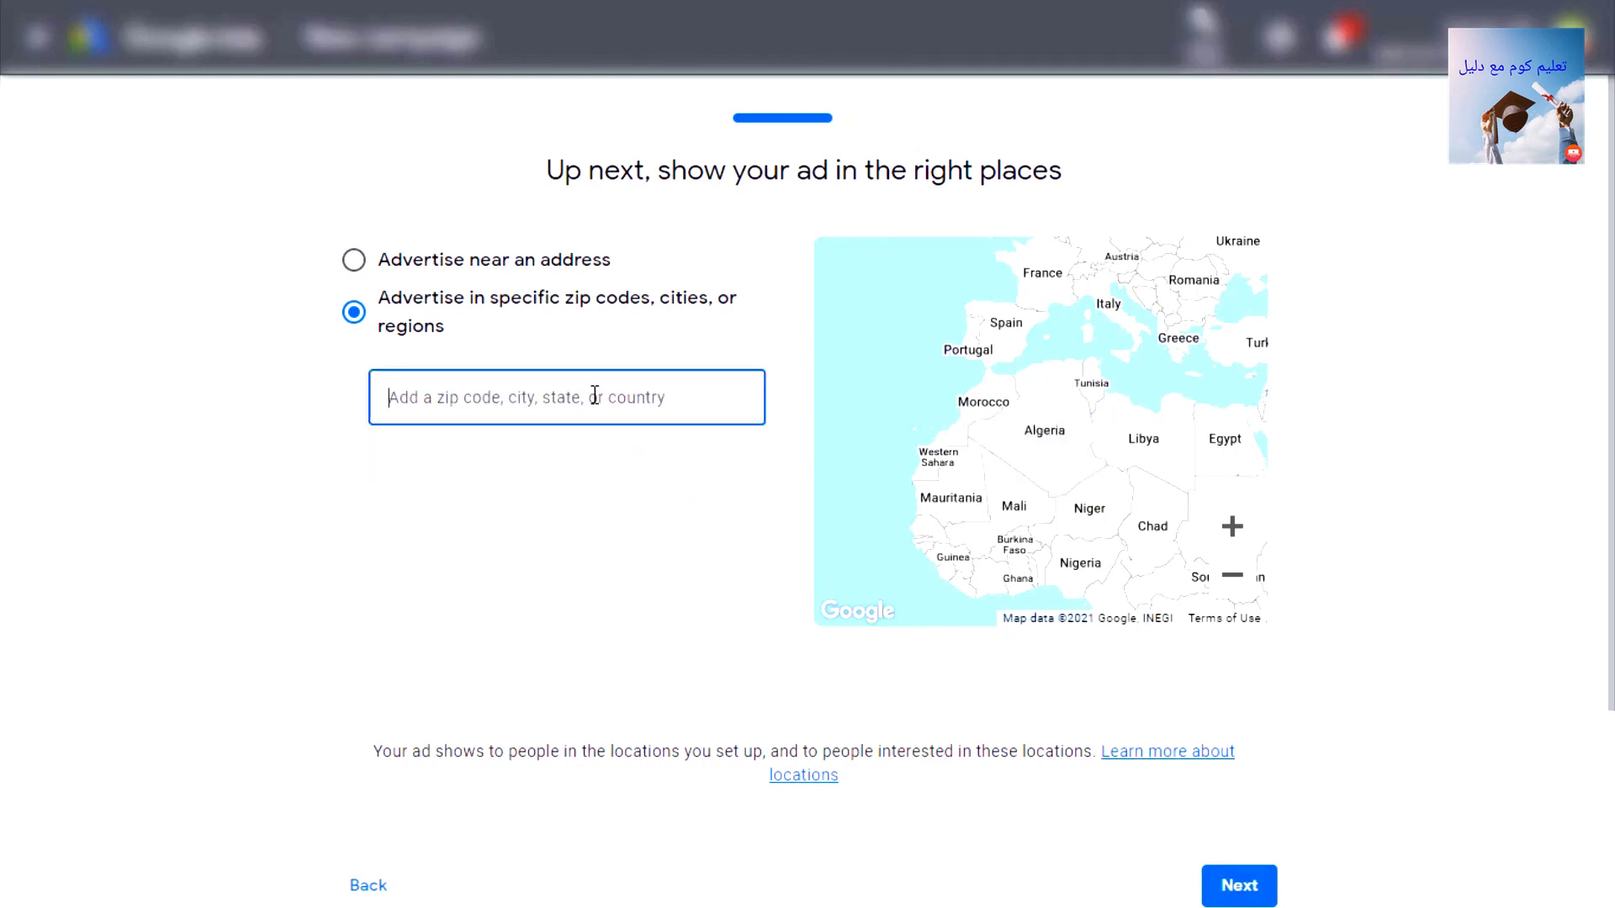
type("un")
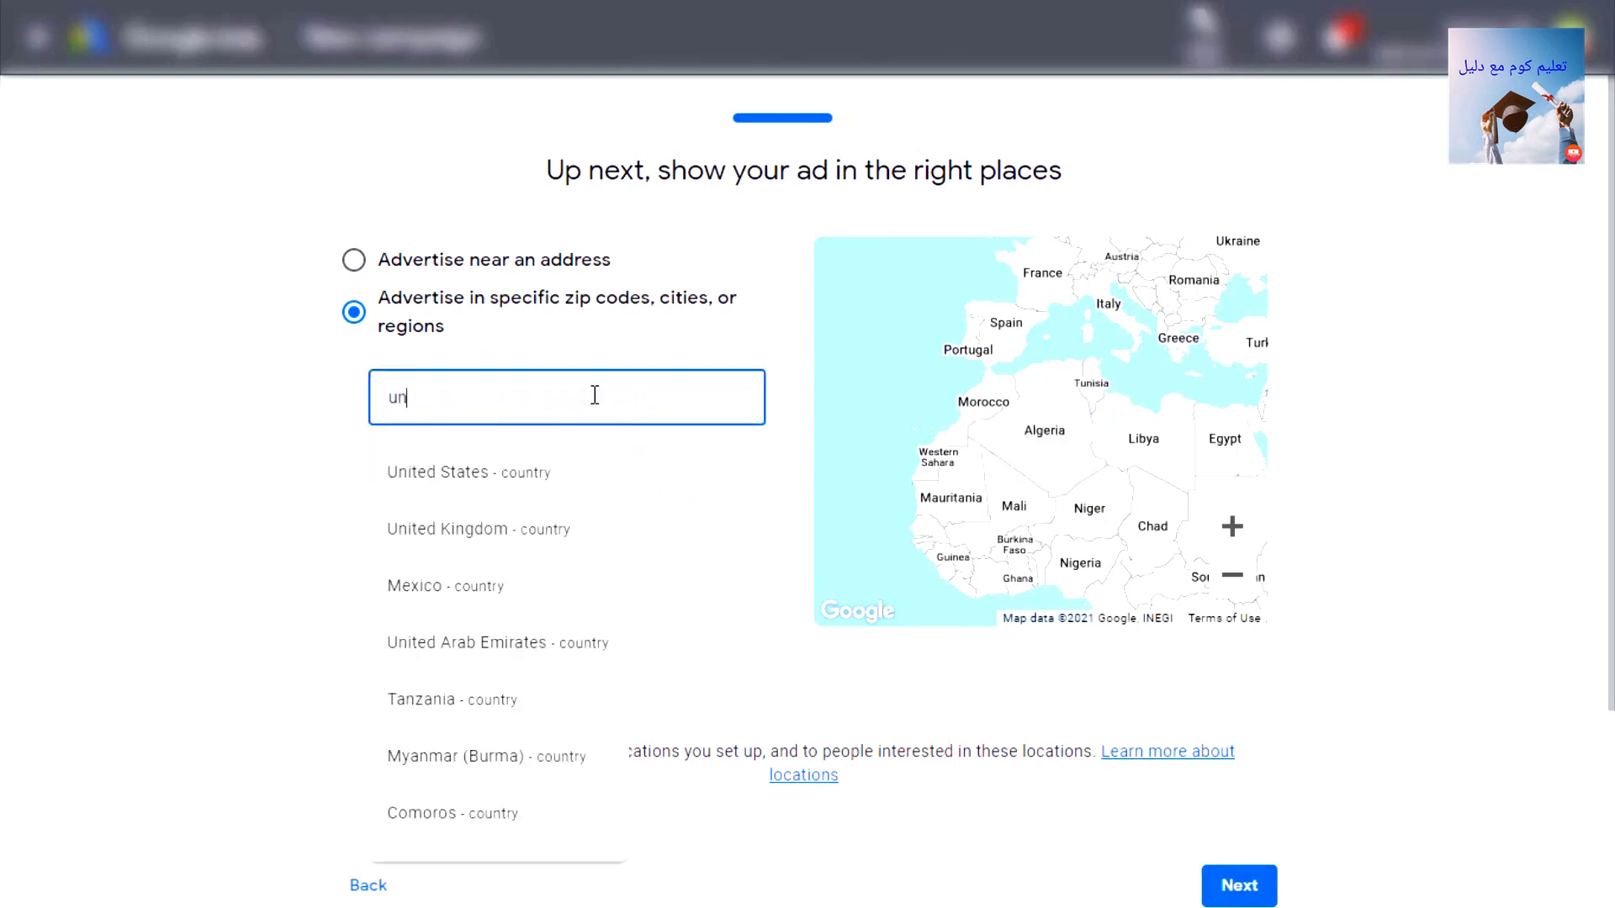
left_click(432, 492)
scroll(566, 587, "down", 3)
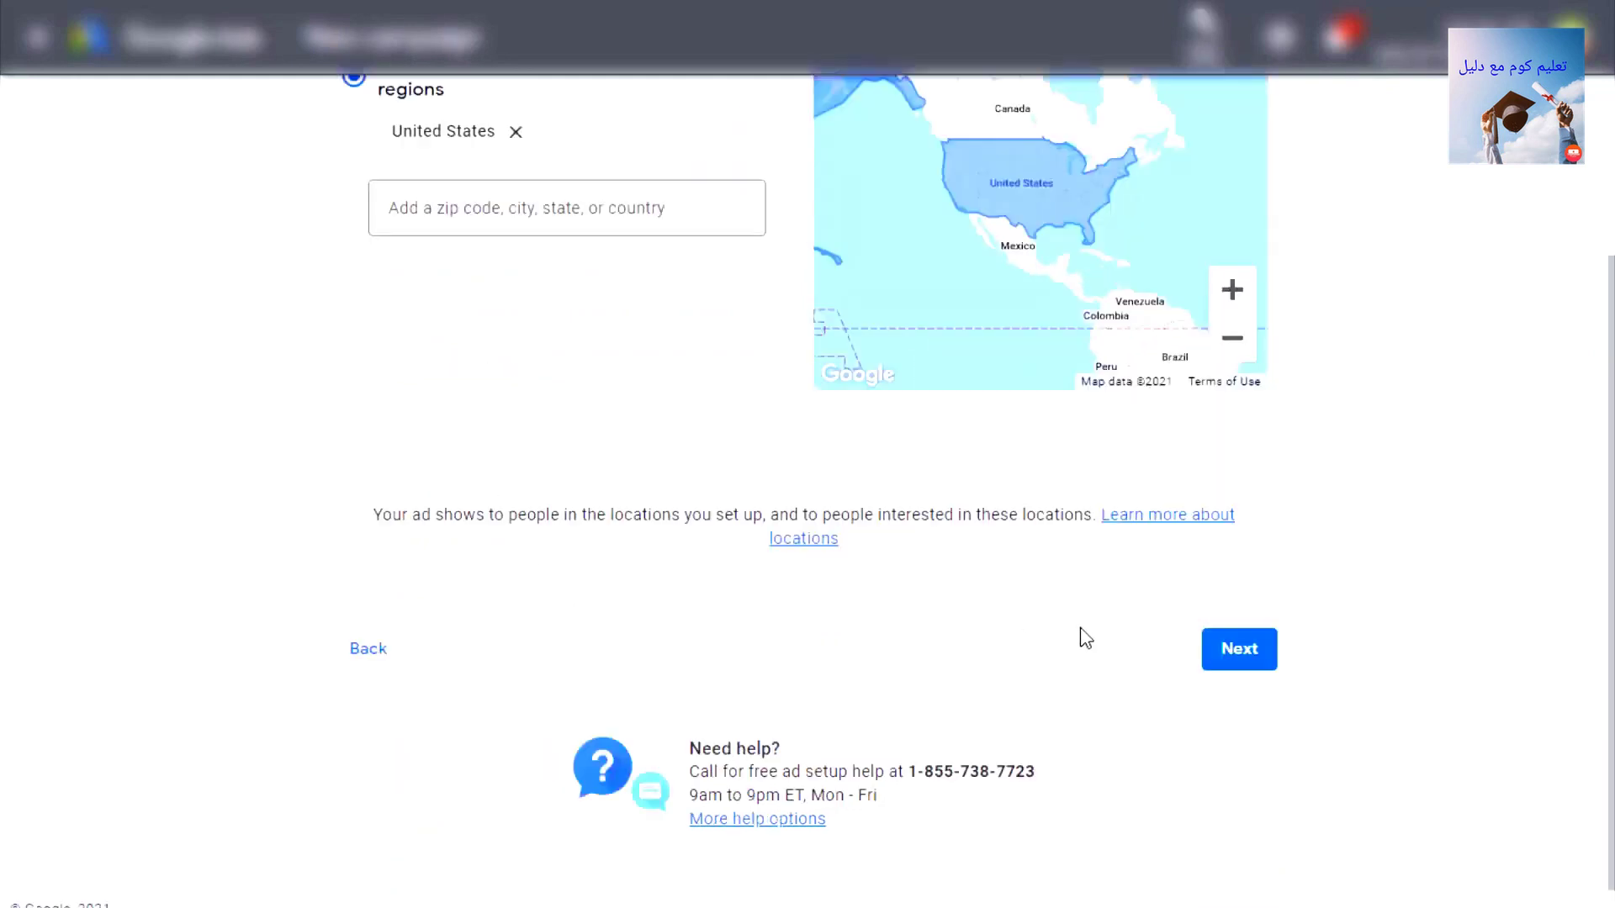
left_click(1237, 650)
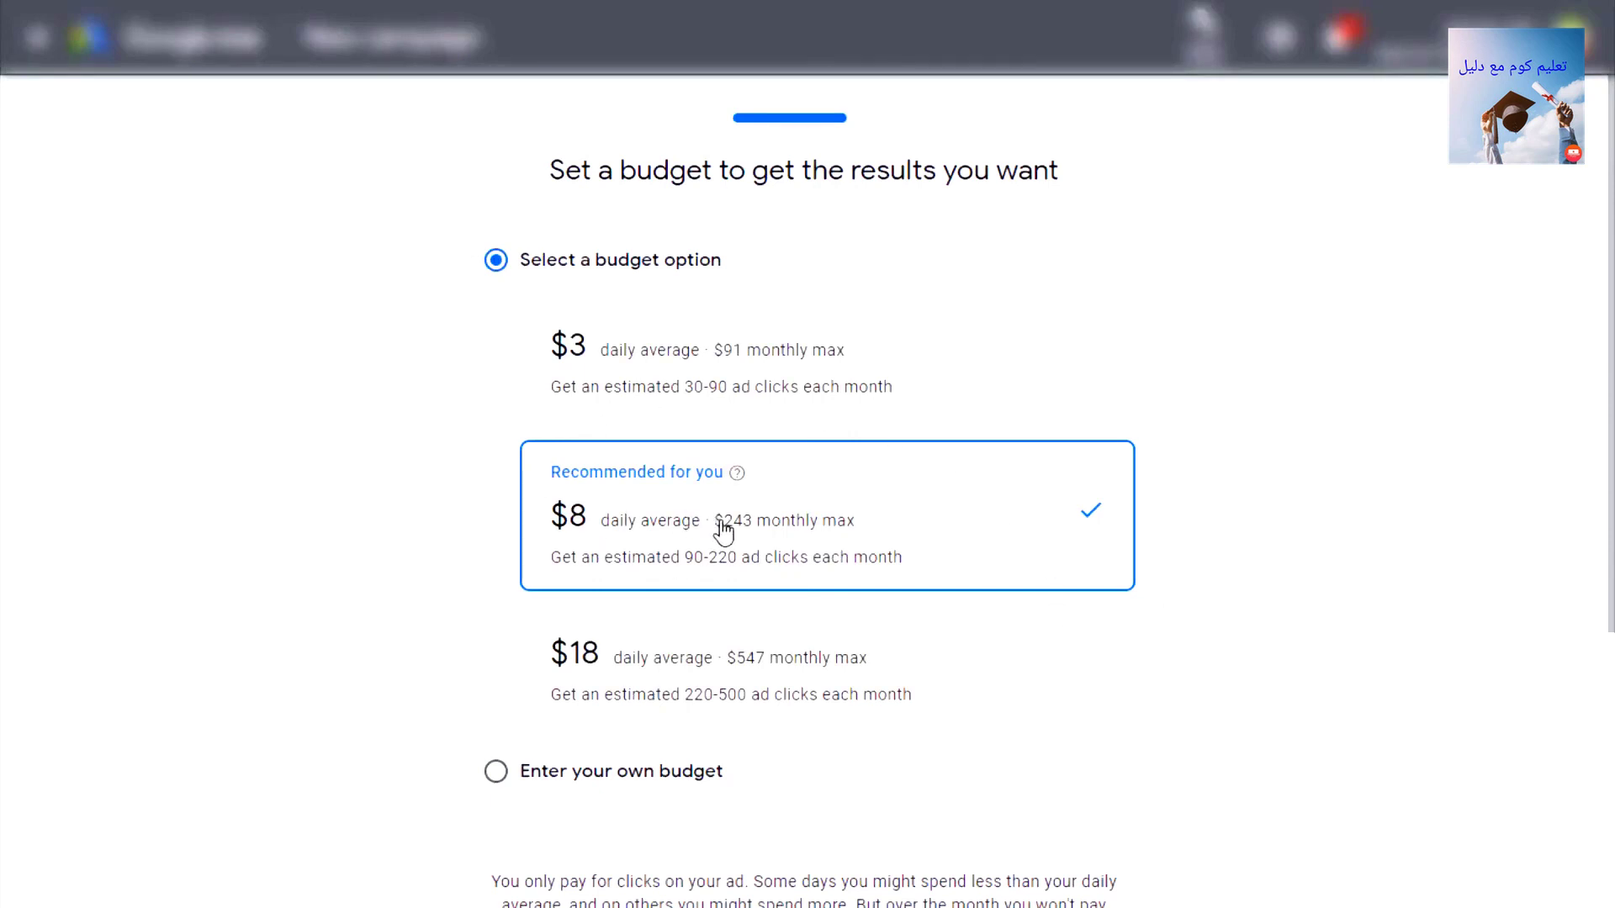
Step: Choose a custom budget of $12 daily average and proceed to the campaign review, going through its summary
left_click(496, 771)
mouse_move(523, 467)
left_mouse_down()
mouse_move(543, 486)
mouse_move(530, 475)
left_mouse_up()
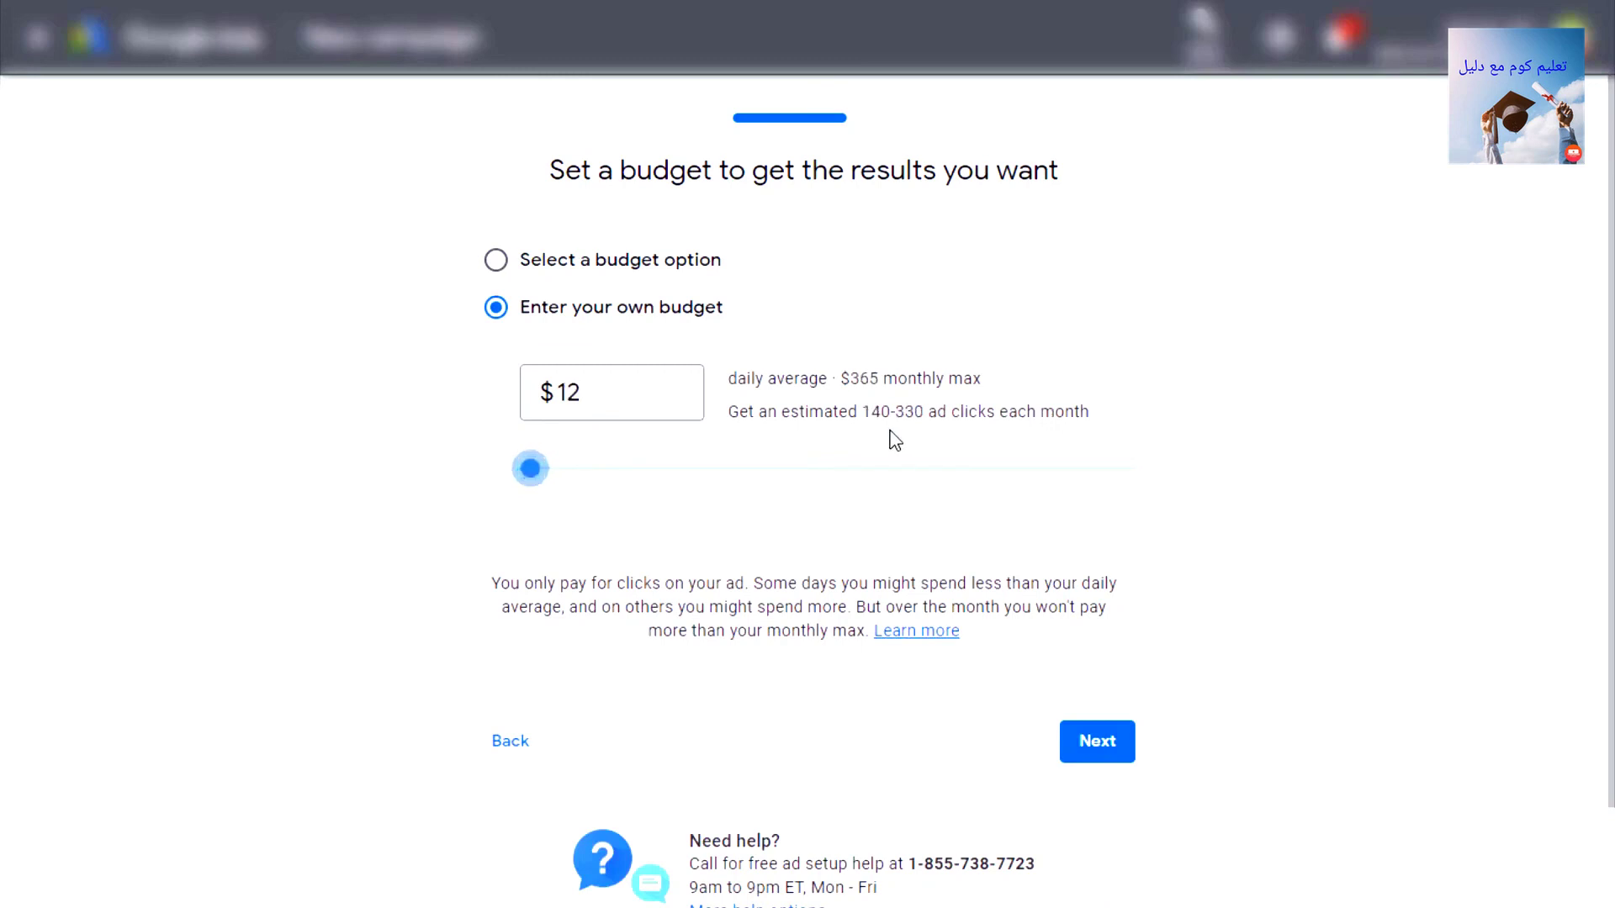
left_click(1082, 734)
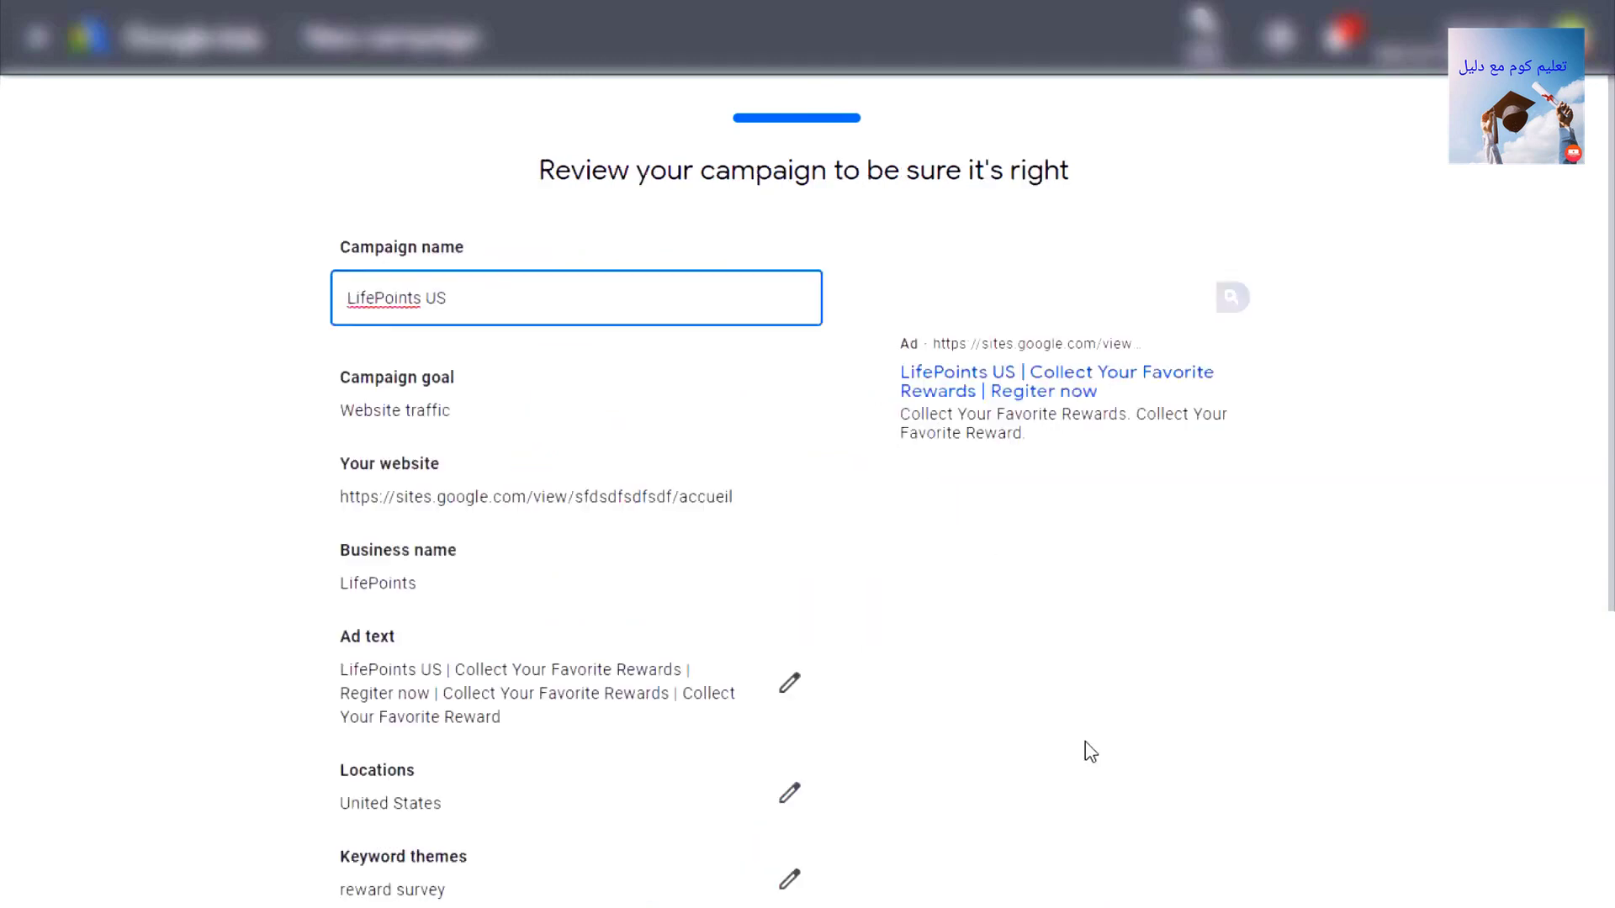
scroll(1091, 714, "down", 5)
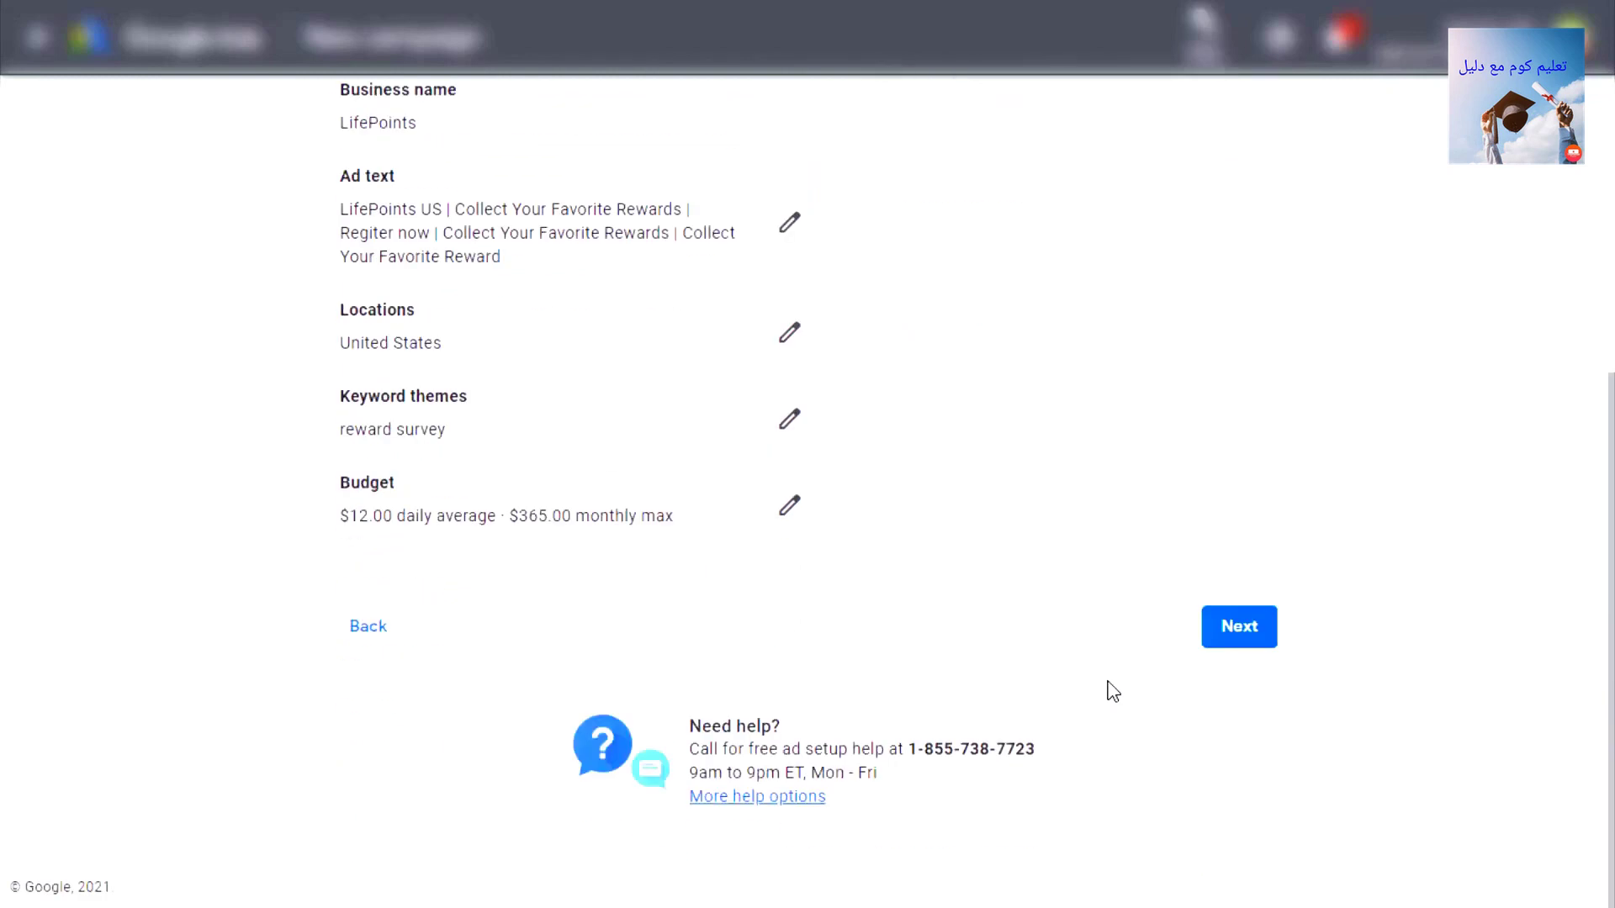